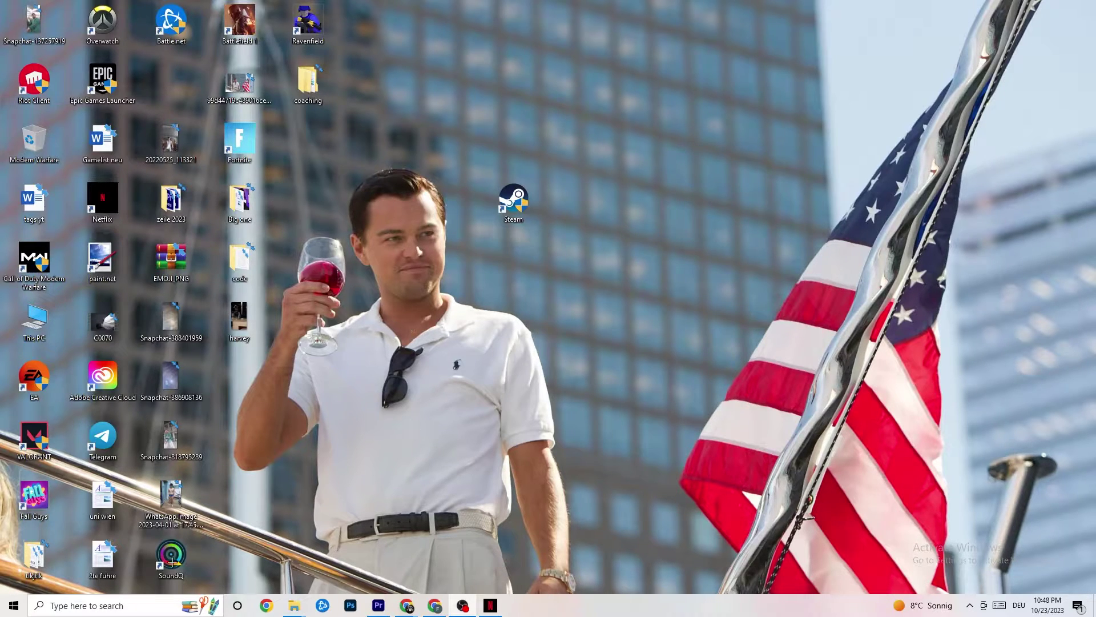
# - Check the Windows Update and Troubleshoot pages under Update & Security in Windows Settings, and close Settings
pyautogui.click(2, 612)
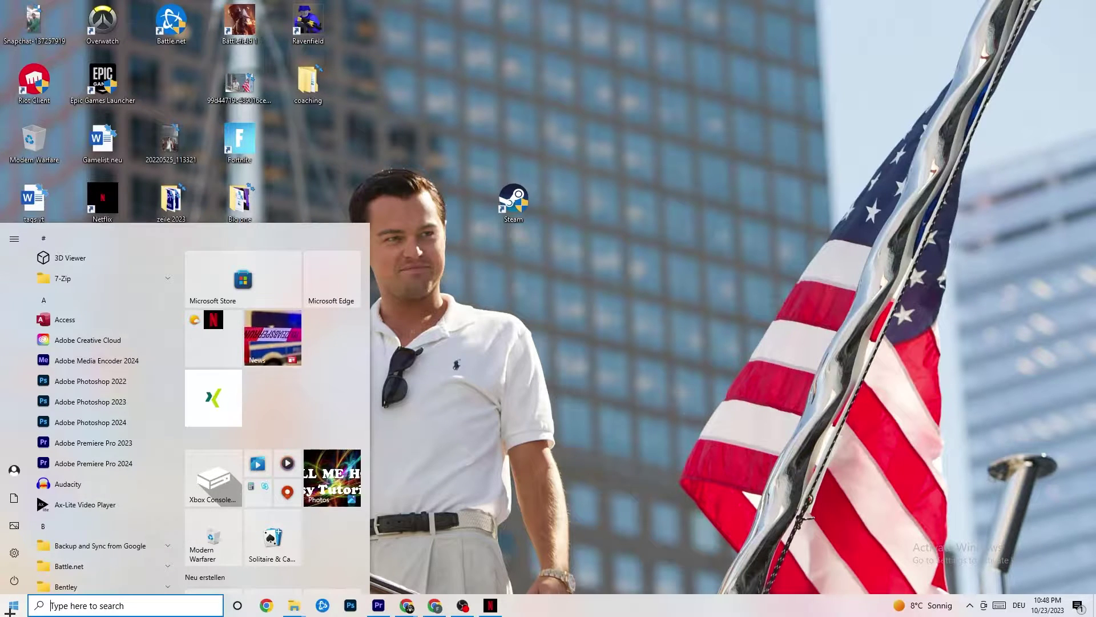
pyautogui.click(14, 553)
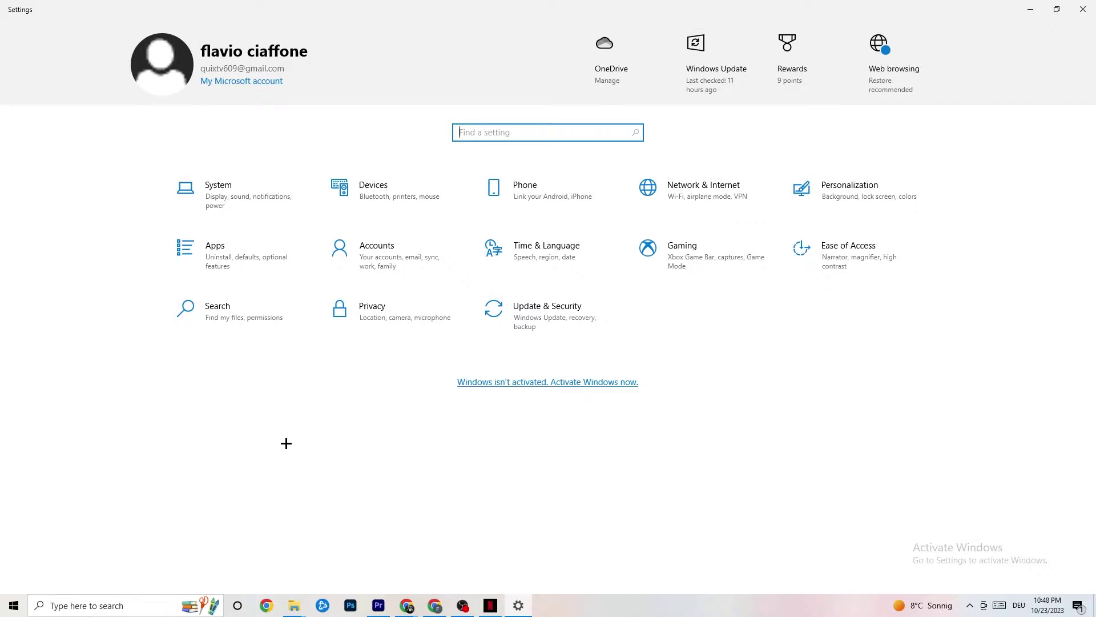
pyautogui.click(529, 329)
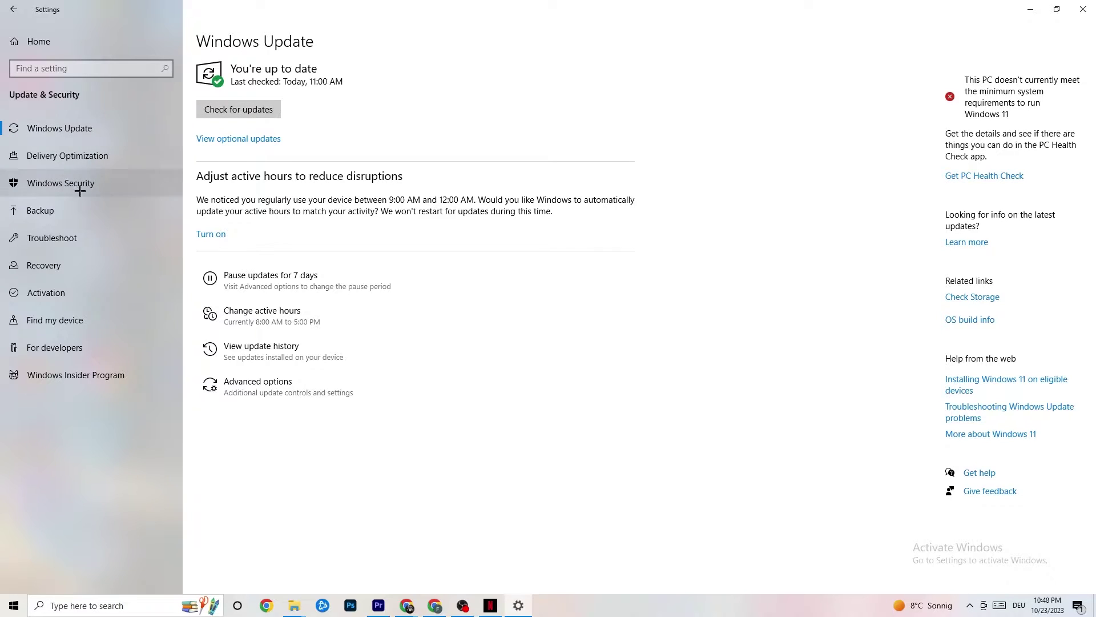
pyautogui.click(71, 242)
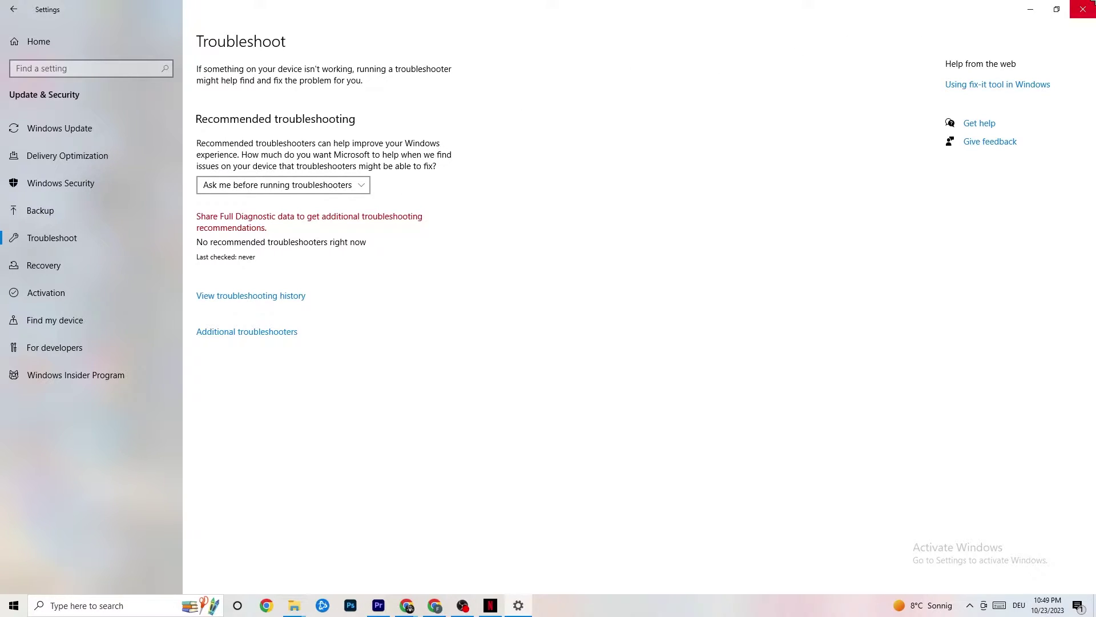
pyautogui.click(1083, 9)
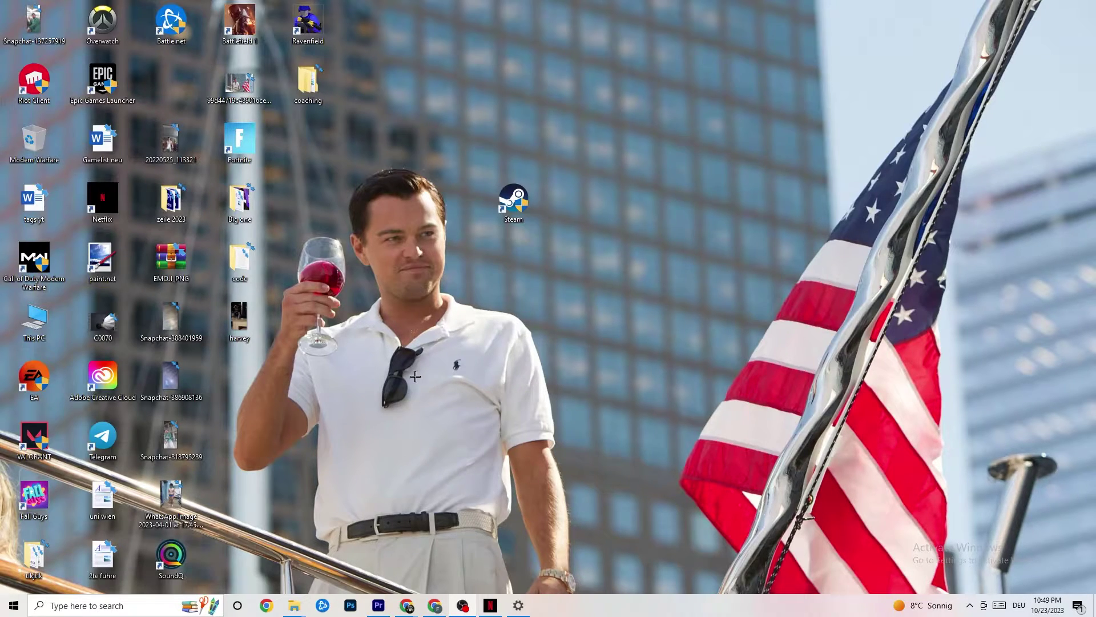
# - Try to run the Steam desktop shortcut as administrator, and put the shortcut back in its original place
pyautogui.moveTo(507, 204); pyautogui.dragTo(508, 264)
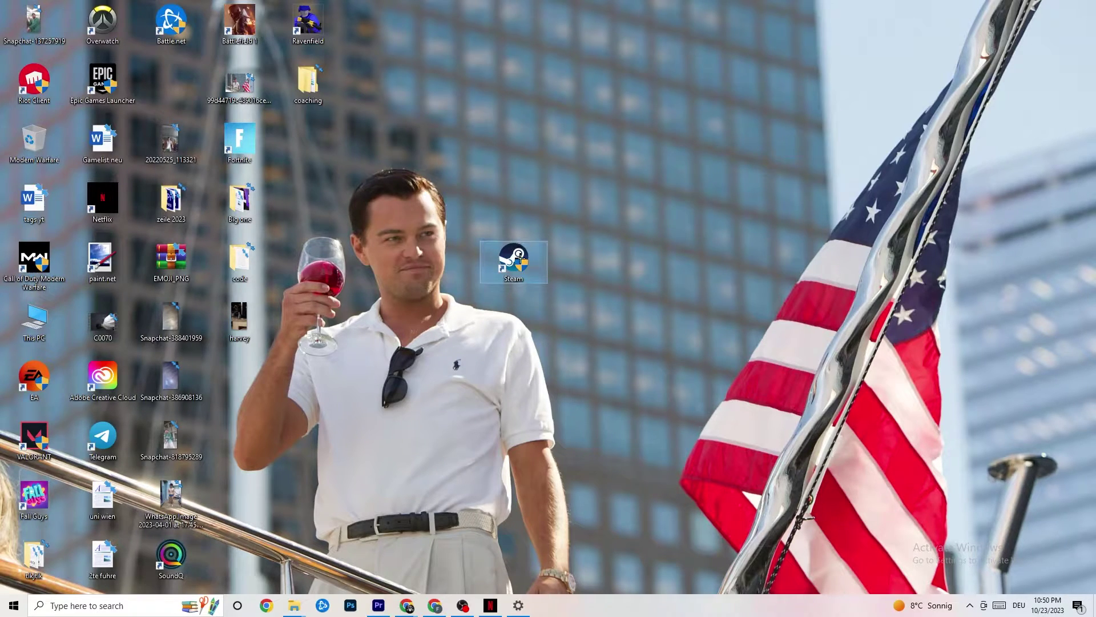
pyautogui.rightClick(517, 257)
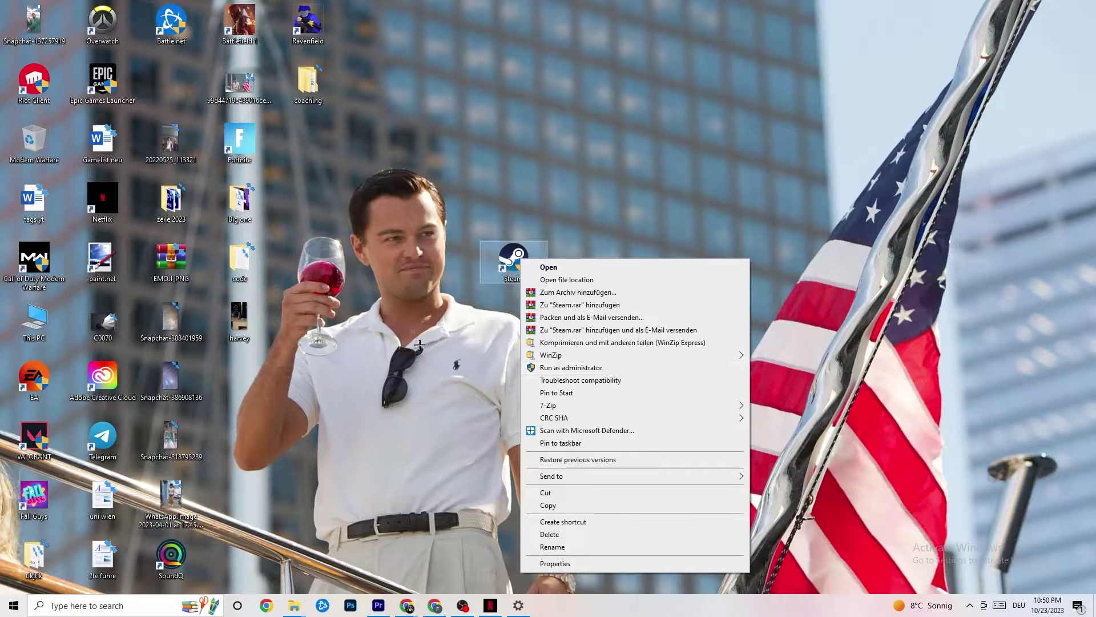
pyautogui.click(559, 367)
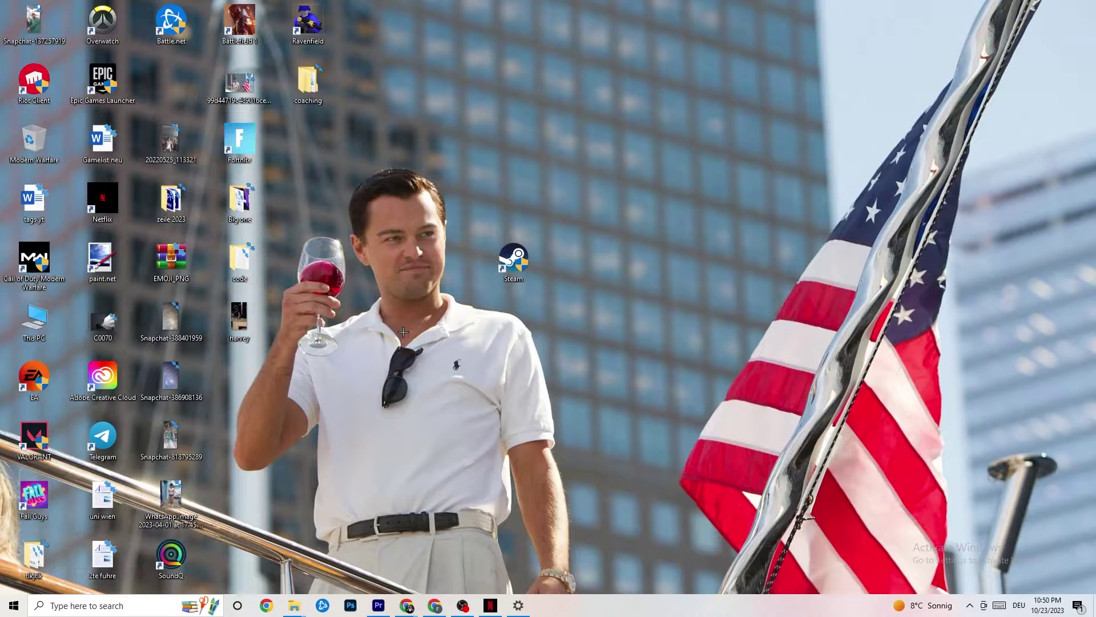
pyautogui.moveTo(503, 256); pyautogui.dragTo(503, 197)
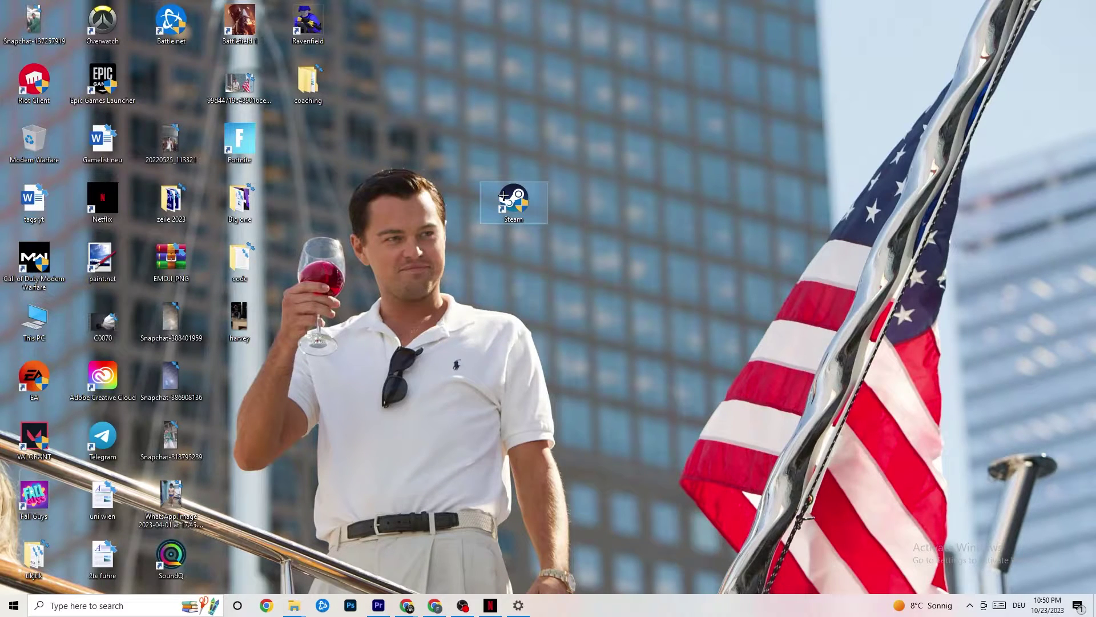
# - Review the compatibility mode choices and administrator option in the Steam shortcut's properties, and accept the dialog
pyautogui.rightClick(503, 197)
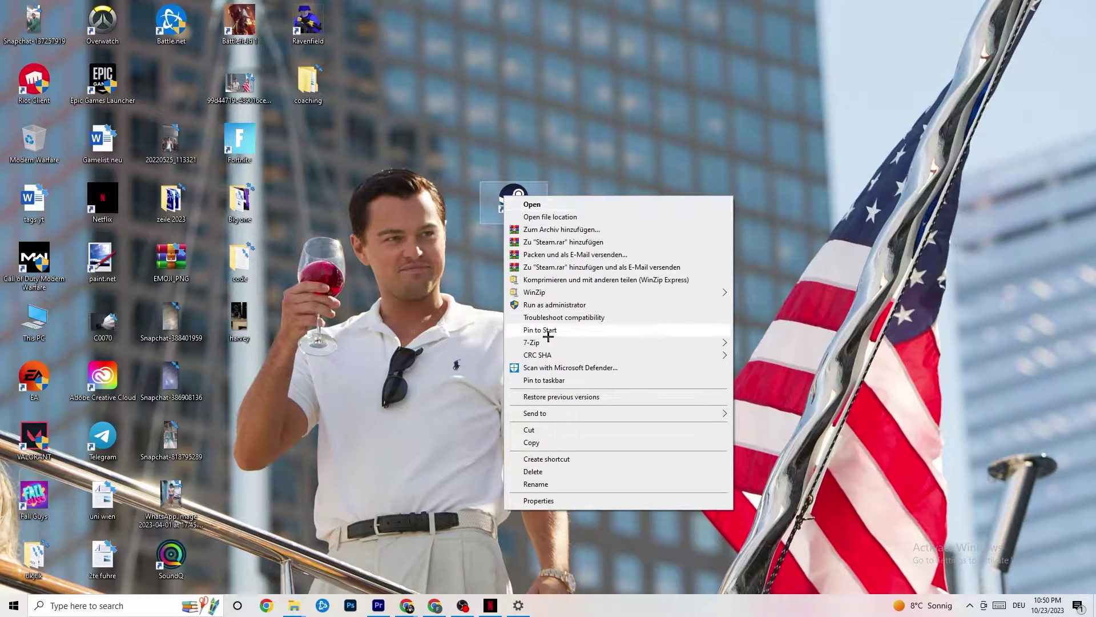
pyautogui.click(534, 501)
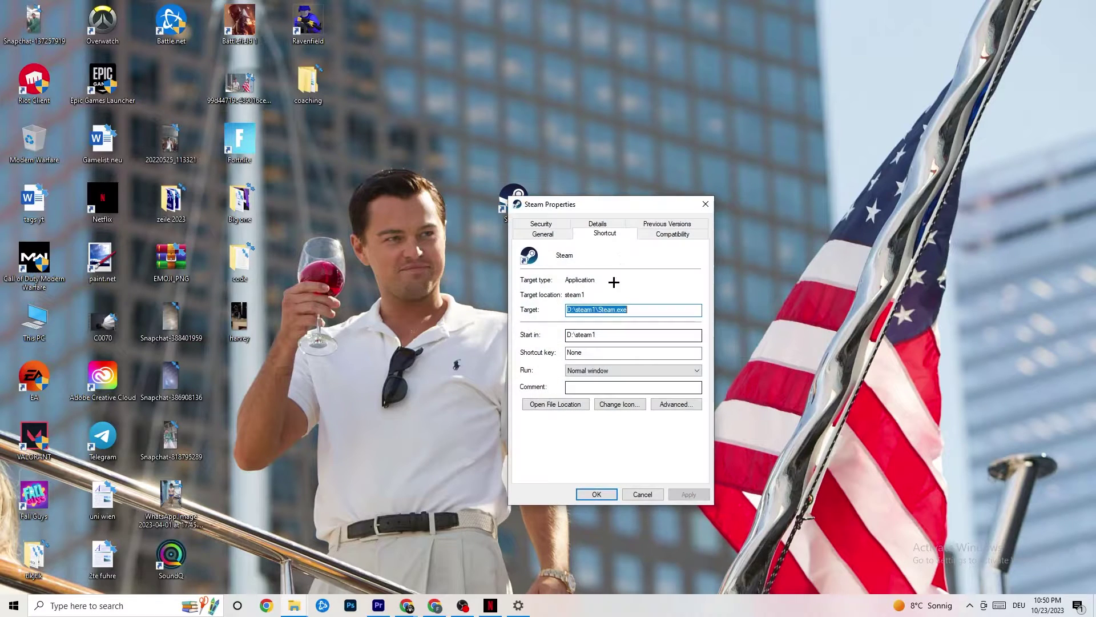
pyautogui.moveTo(587, 200); pyautogui.dragTo(526, 92)
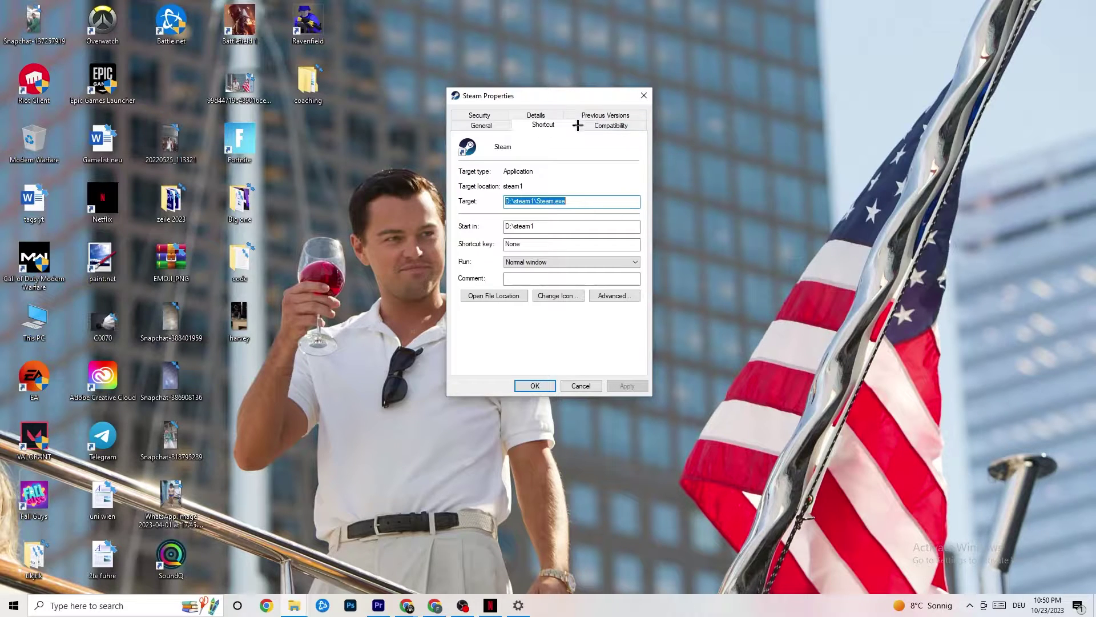
pyautogui.click(607, 125)
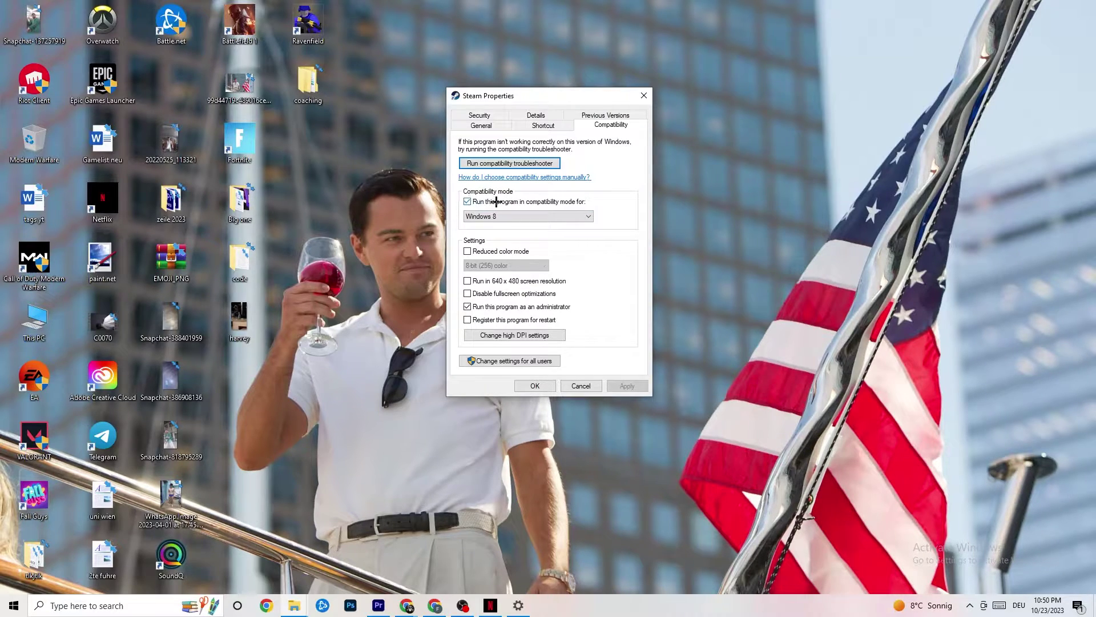
pyautogui.click(553, 214)
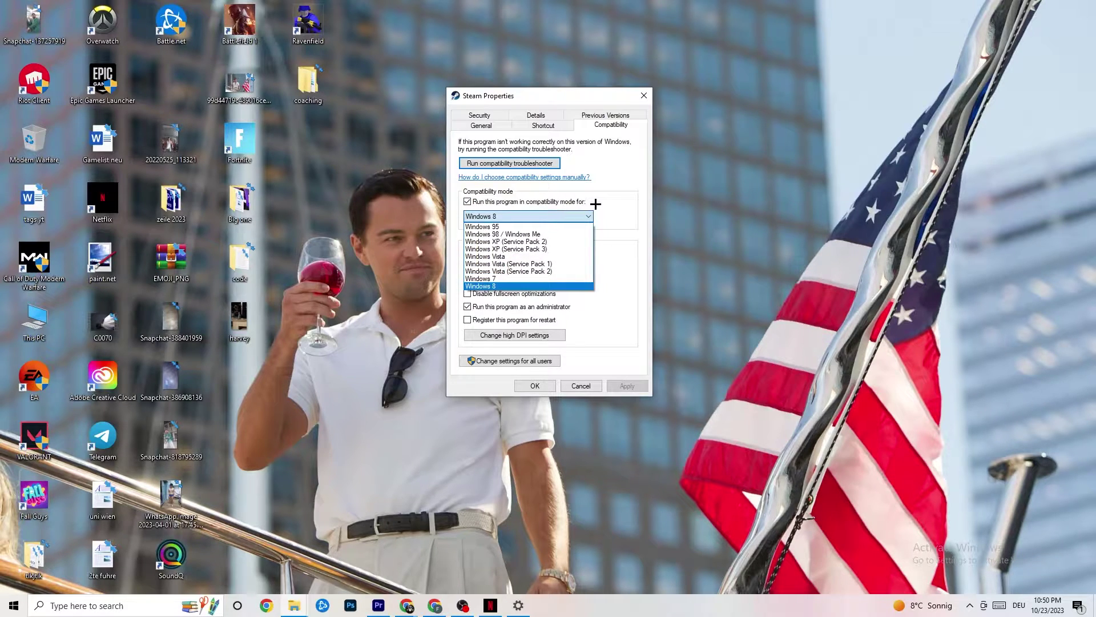
pyautogui.click(614, 240)
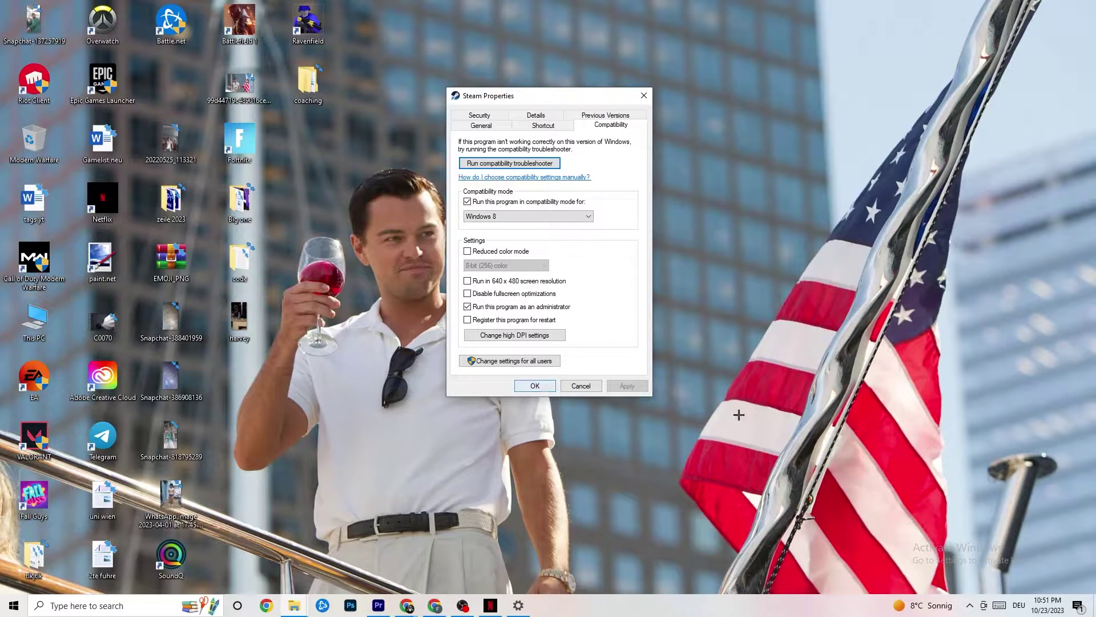
pyautogui.click(537, 385)
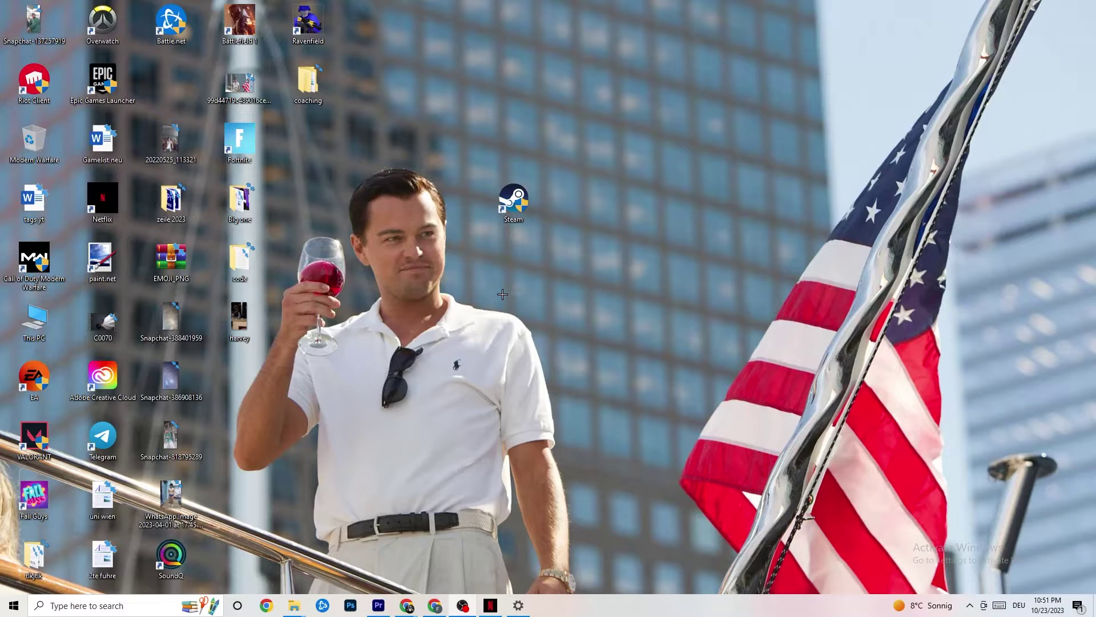
pyautogui.rightClick(495, 204)
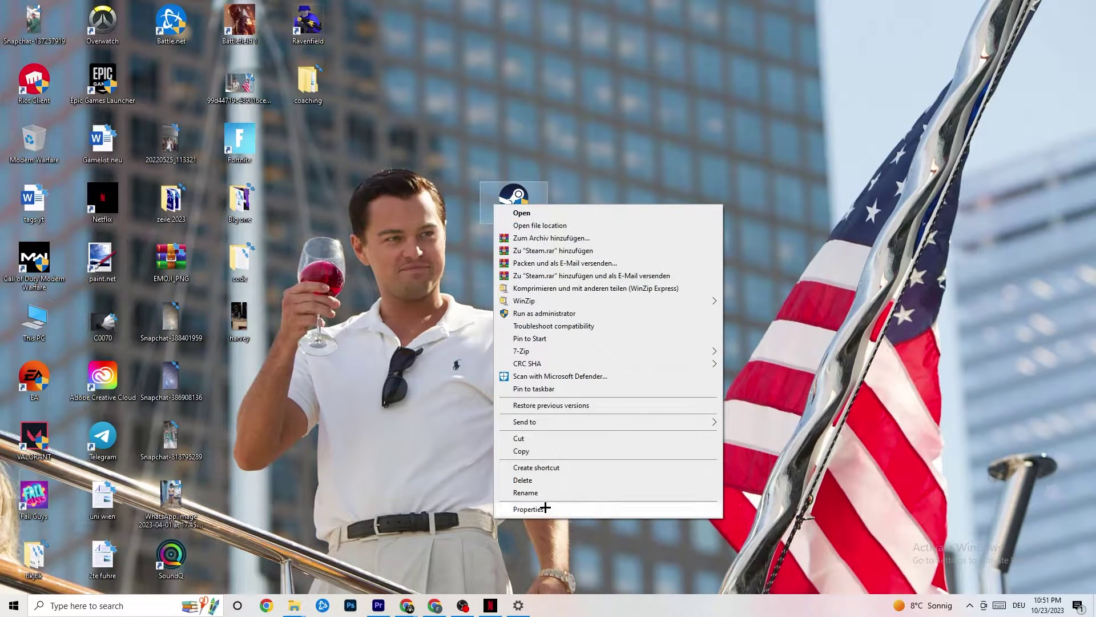
pyautogui.click(400, 278)
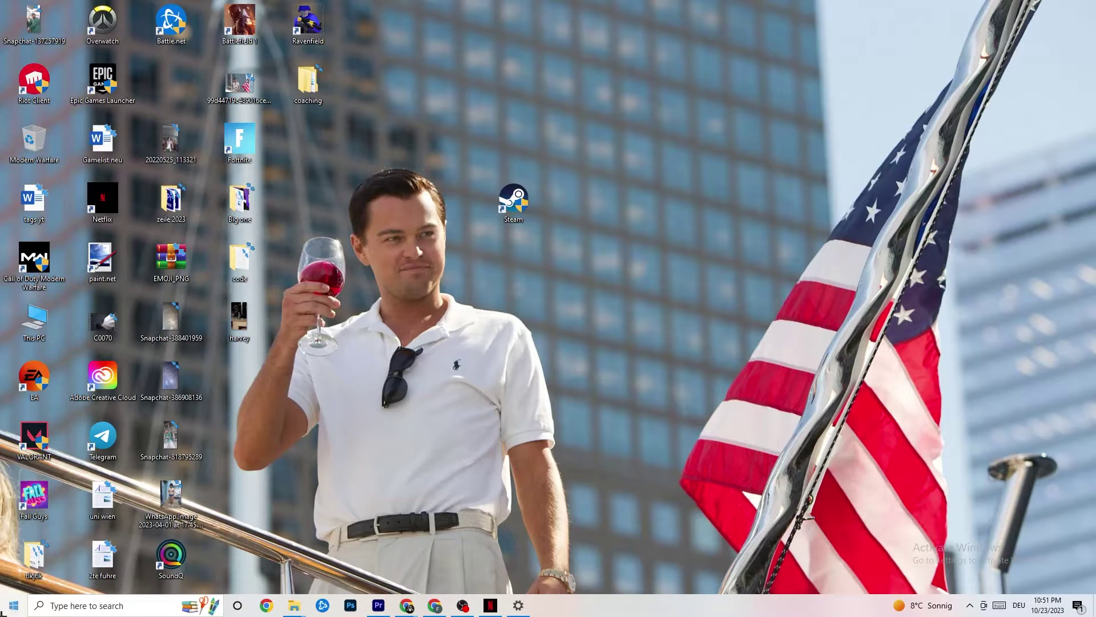
# - Examine the Scale and layout options in the System display settings, including the choices for the size of text and apps
pyautogui.click(13, 605)
pyautogui.click(518, 605)
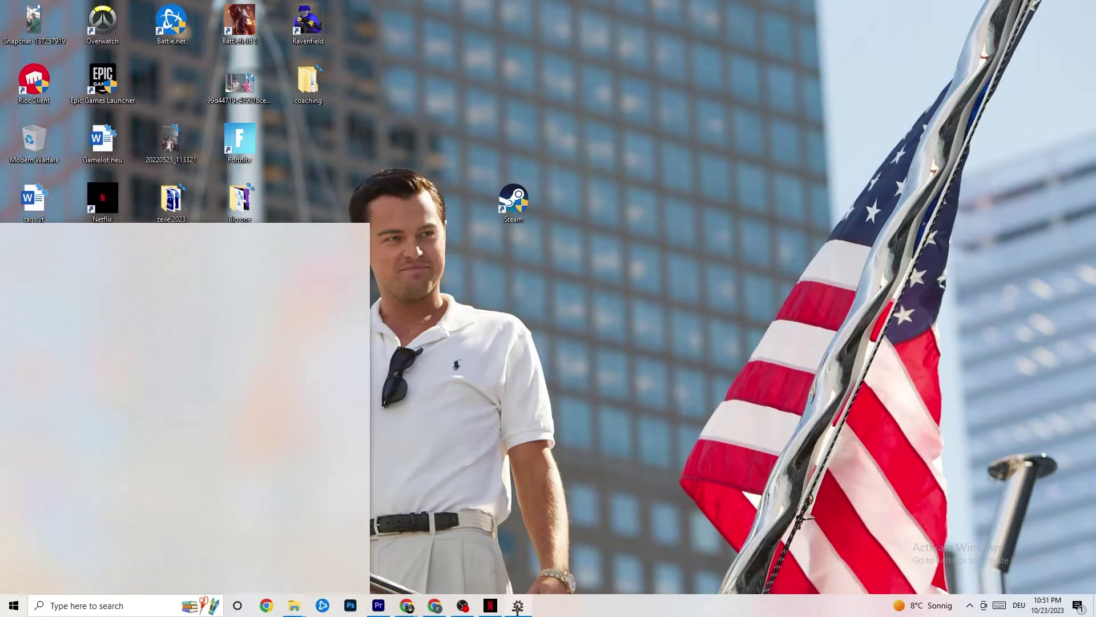
pyautogui.click(2, 11)
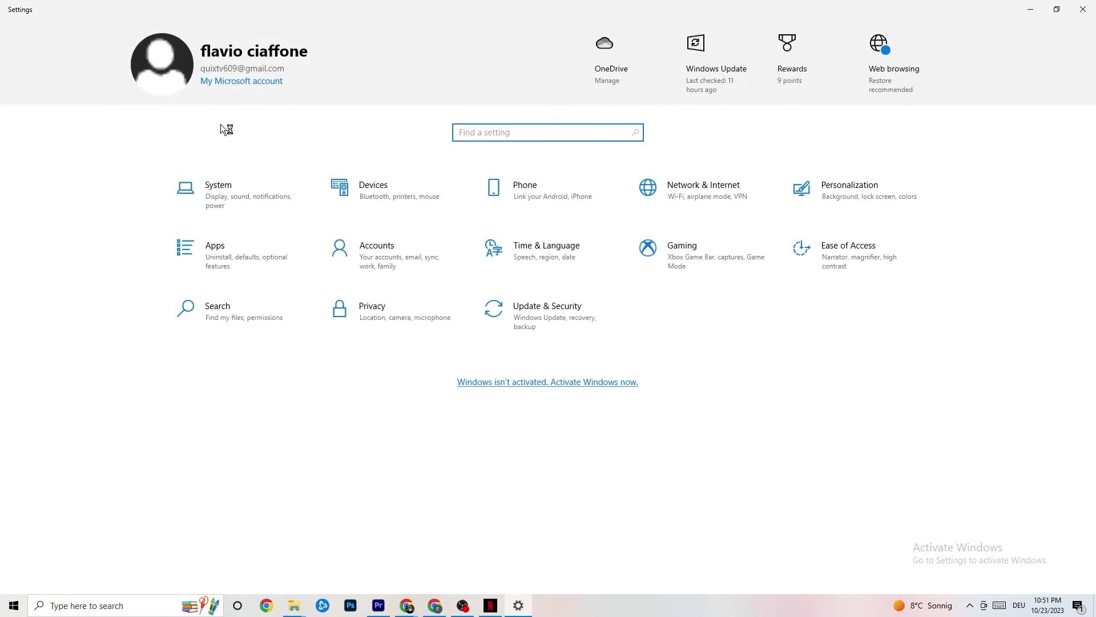
pyautogui.click(266, 211)
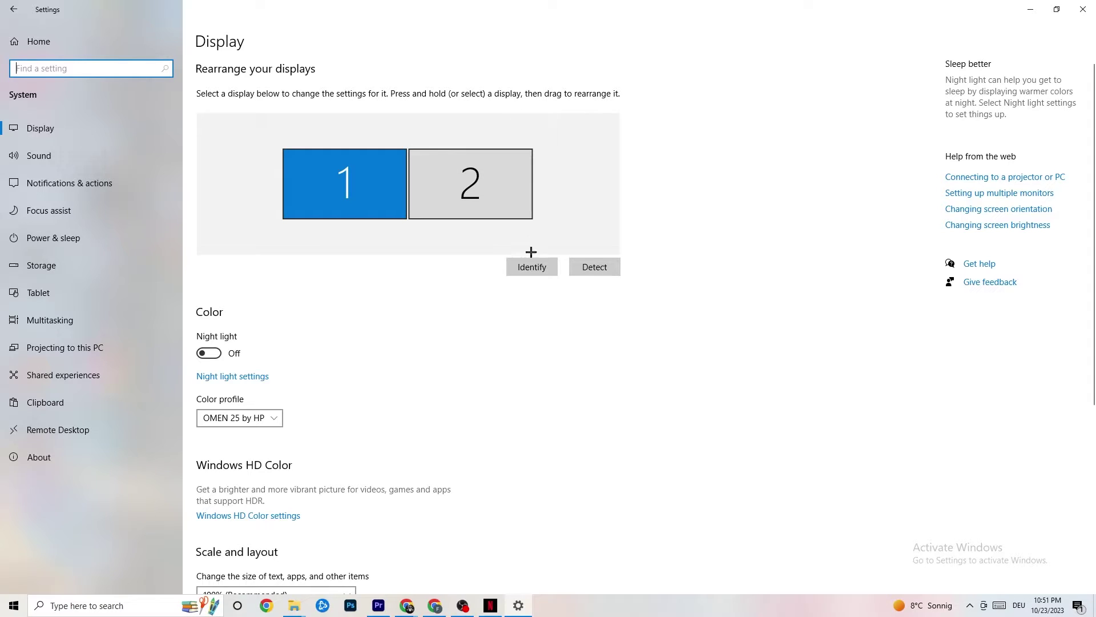
pyautogui.scroll(-5, 315, 197)
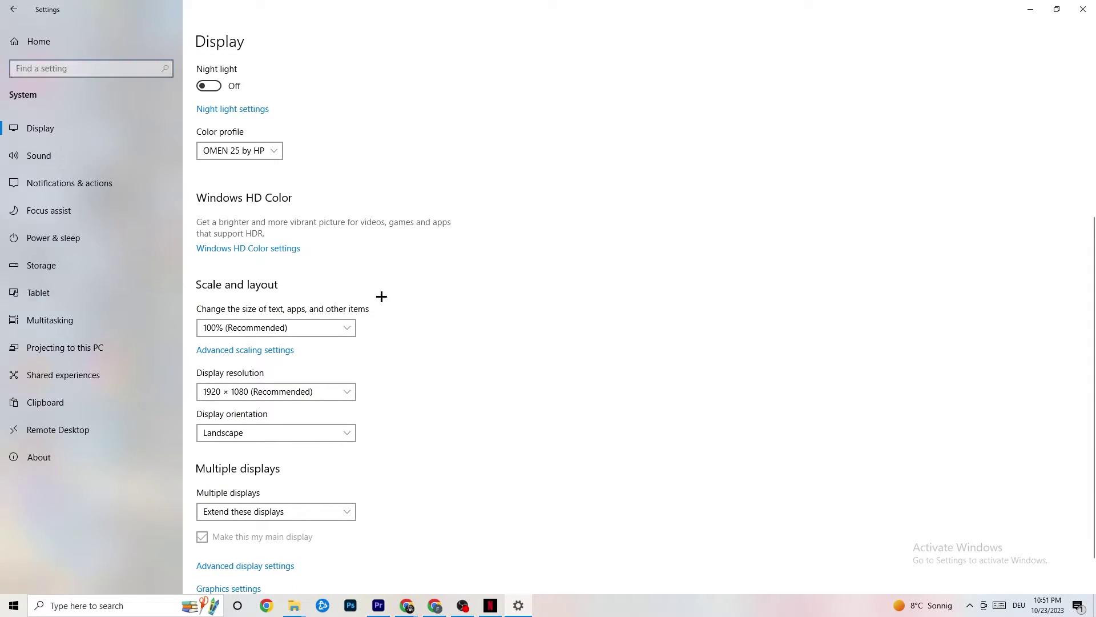
pyautogui.click(334, 320)
pyautogui.click(497, 280)
# - Review the available power plans through the additional power settings of Power & sleep, and close Power Options
pyautogui.click(73, 236)
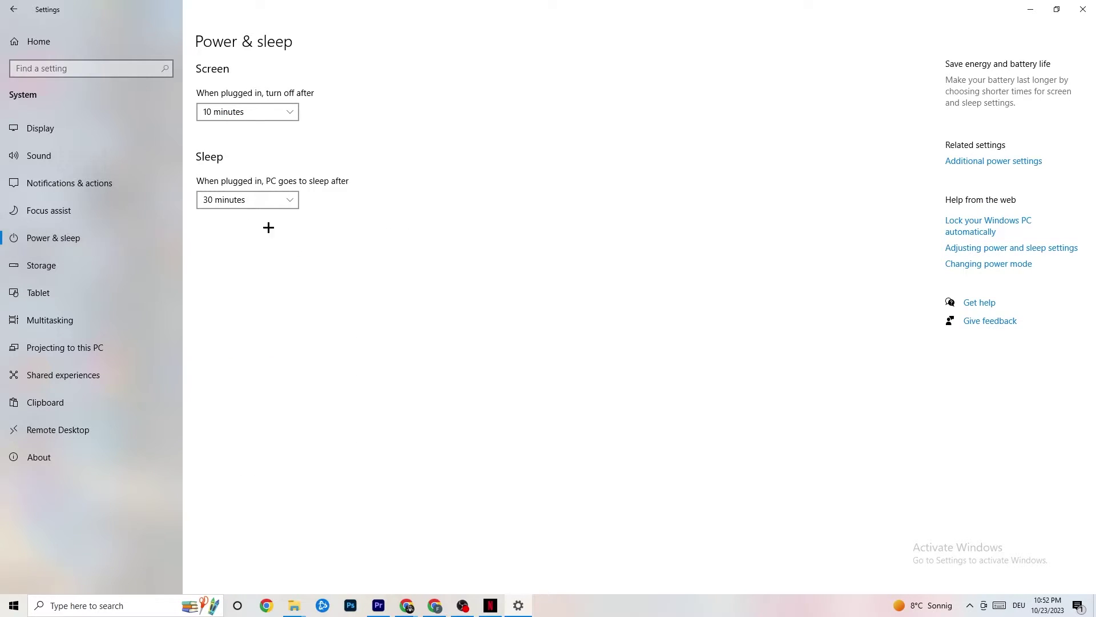
pyautogui.click(1003, 161)
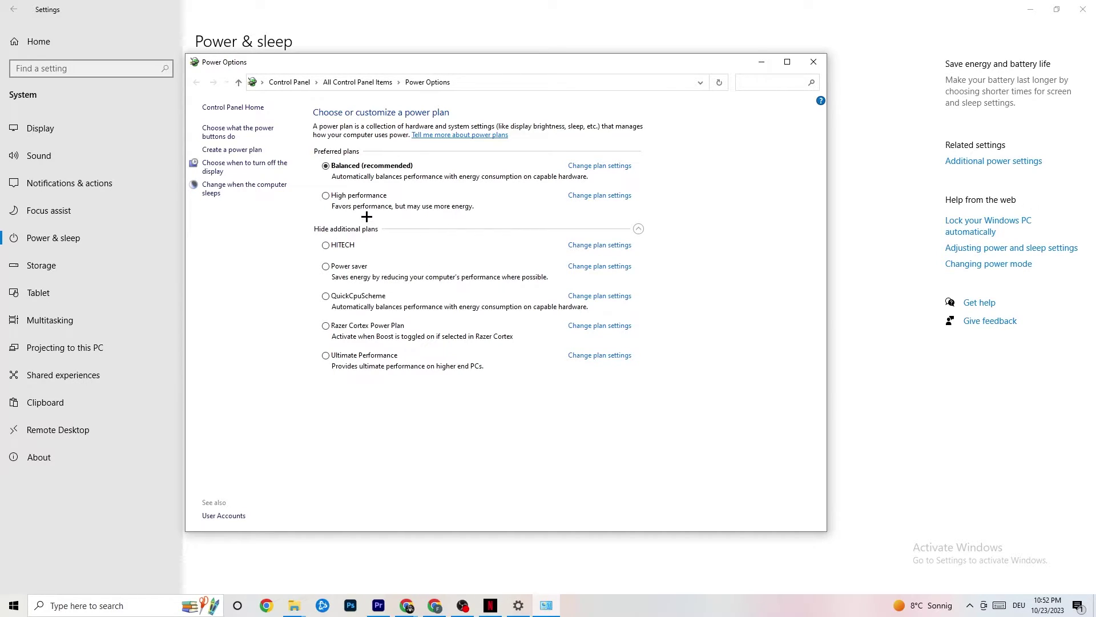
pyautogui.click(811, 65)
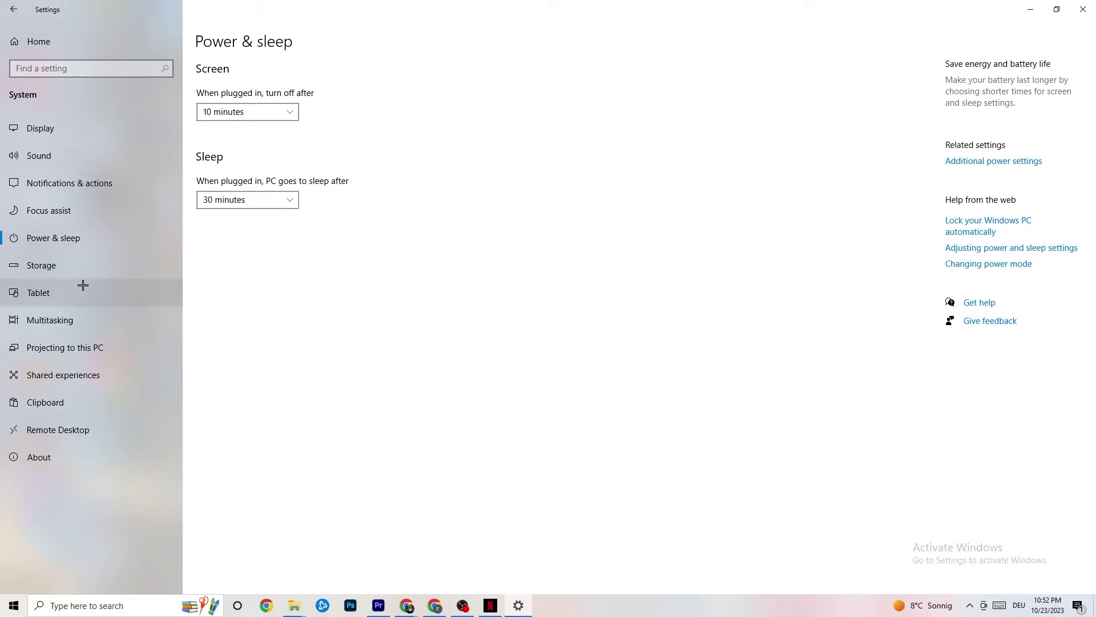
# - Examine the Storage Sense configuration, including its run frequency and recycle bin cleanup choices, and return to the Storage page
pyautogui.click(80, 266)
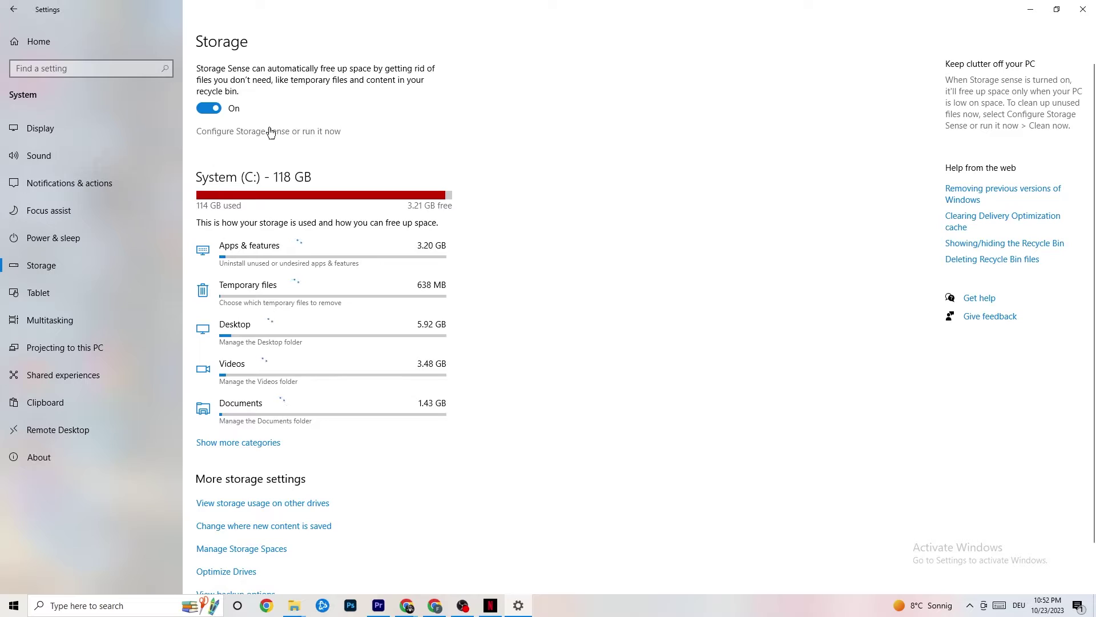
pyautogui.click(307, 132)
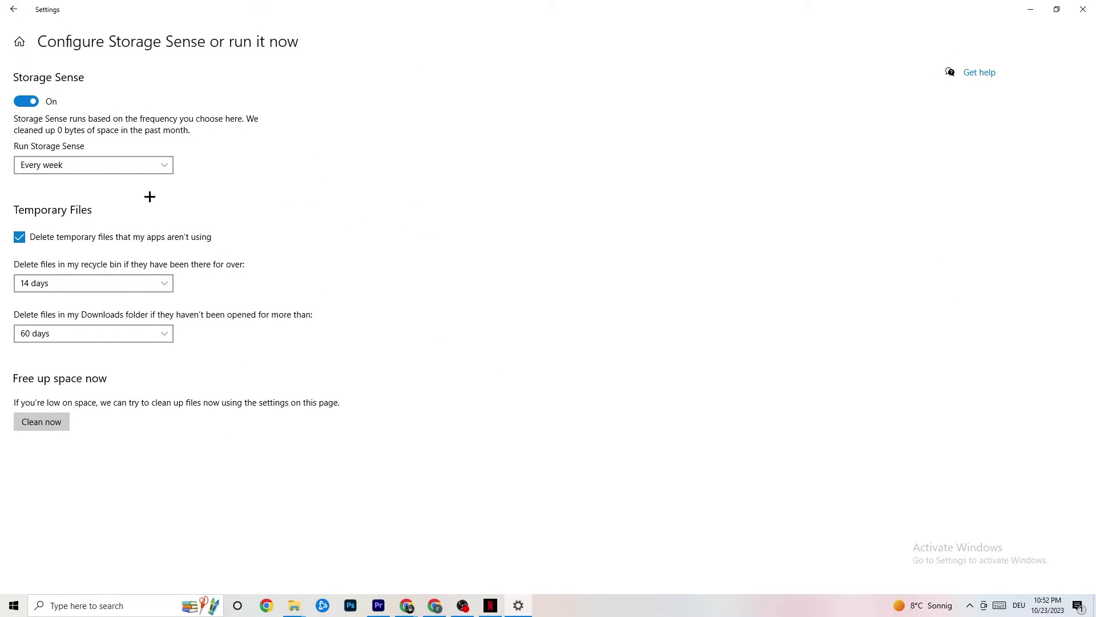
pyautogui.click(150, 165)
pyautogui.click(422, 244)
pyautogui.click(79, 165)
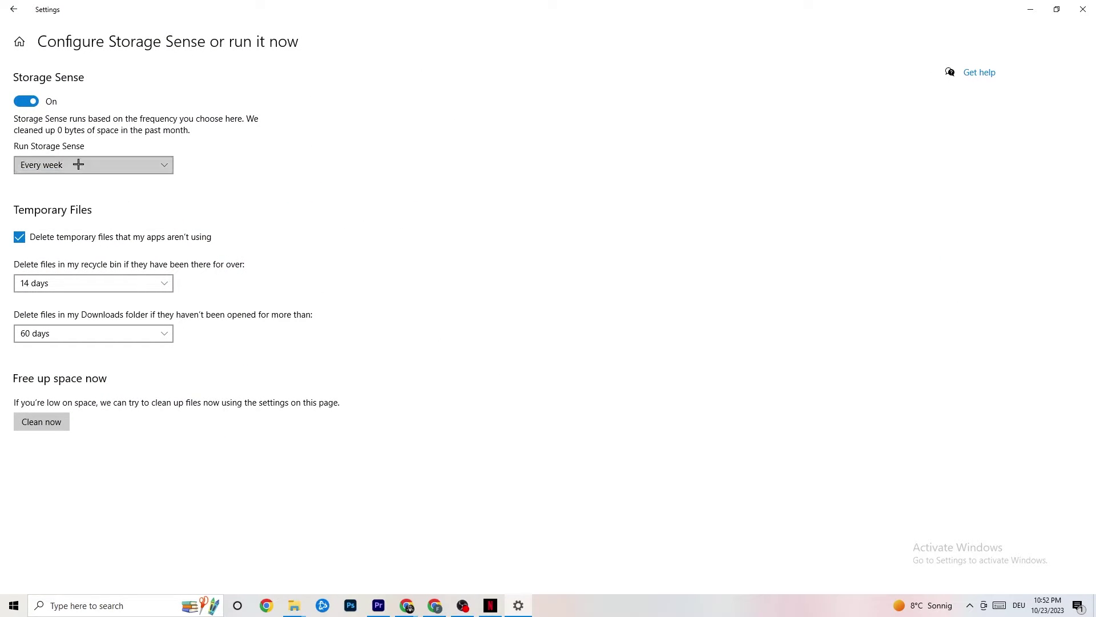
pyautogui.click(418, 95)
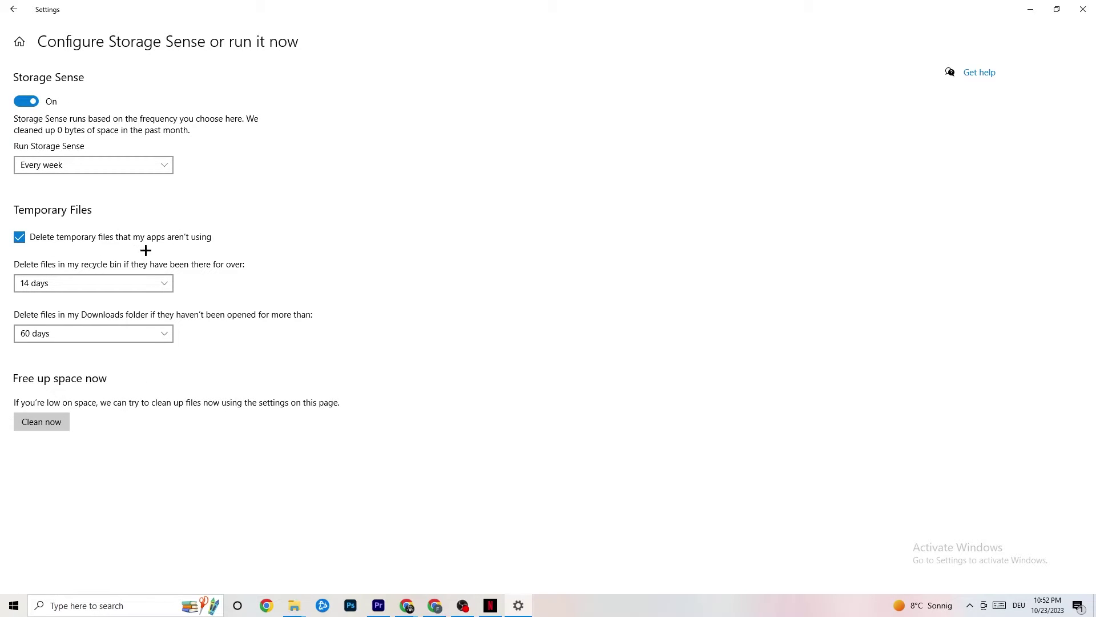
pyautogui.click(148, 274)
pyautogui.click(443, 248)
pyautogui.click(14, 9)
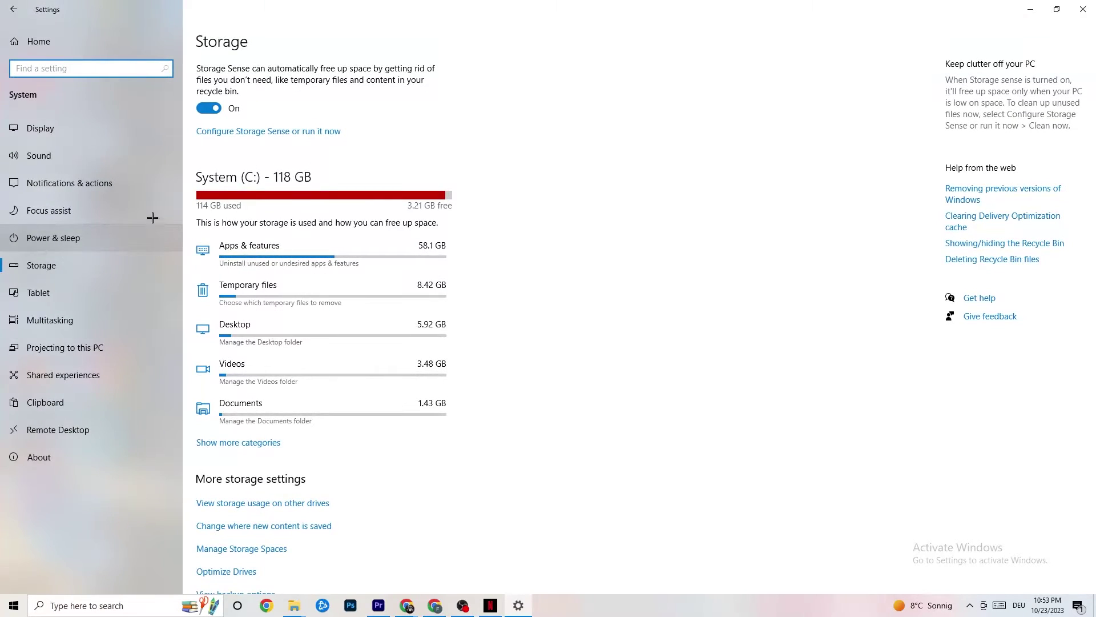
# - Check the Captures and Game Mode pages in the Gaming settings, and close Settings
pyautogui.click(8, 16)
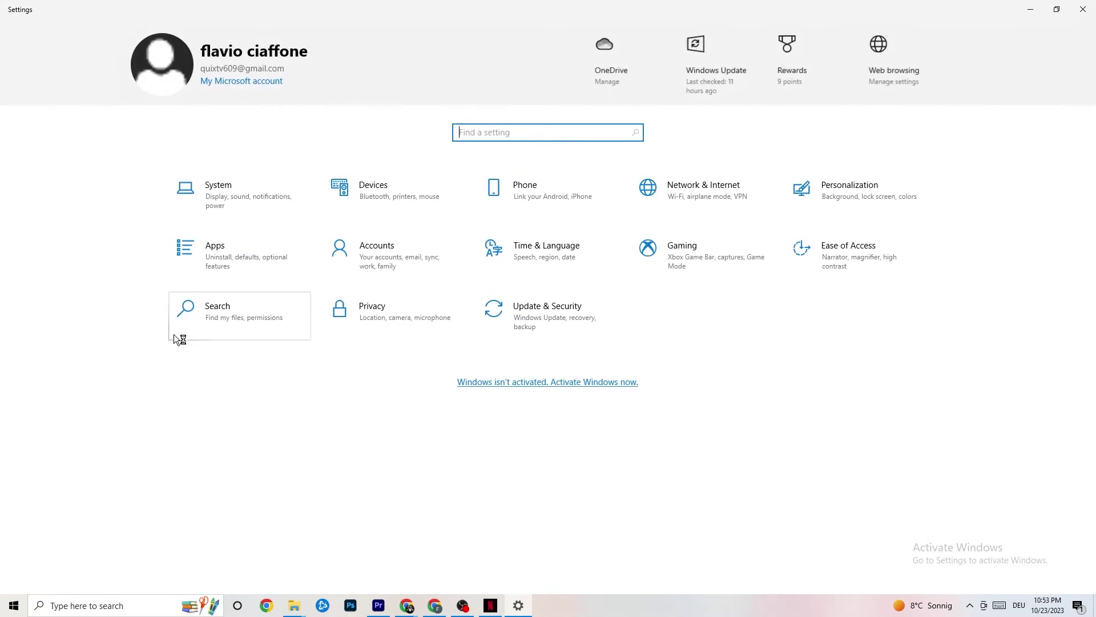
pyautogui.click(704, 262)
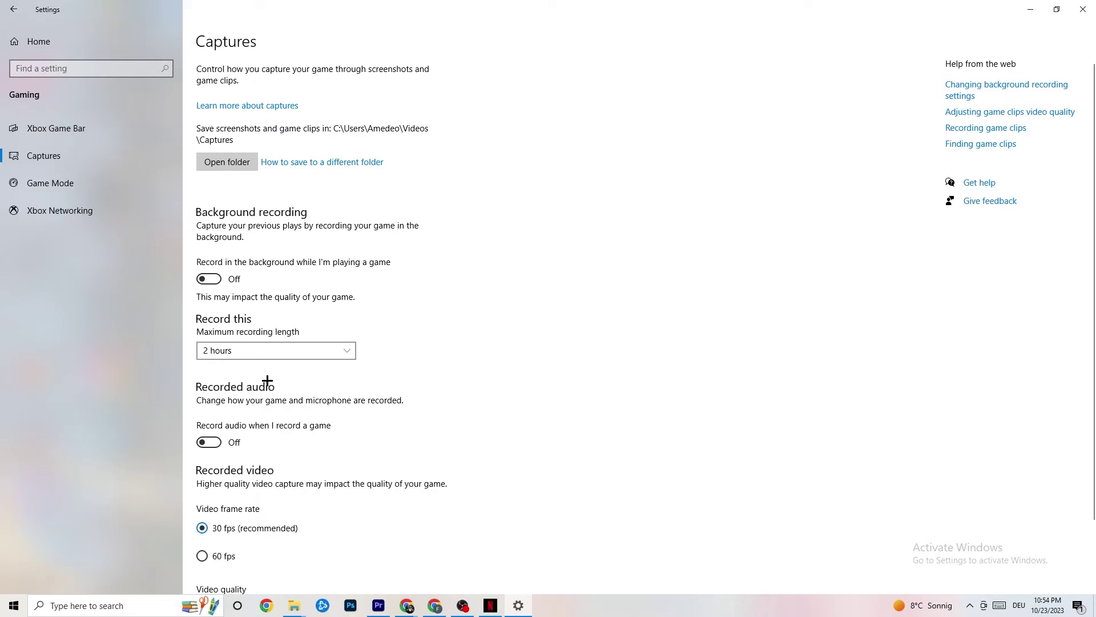
pyautogui.click(57, 182)
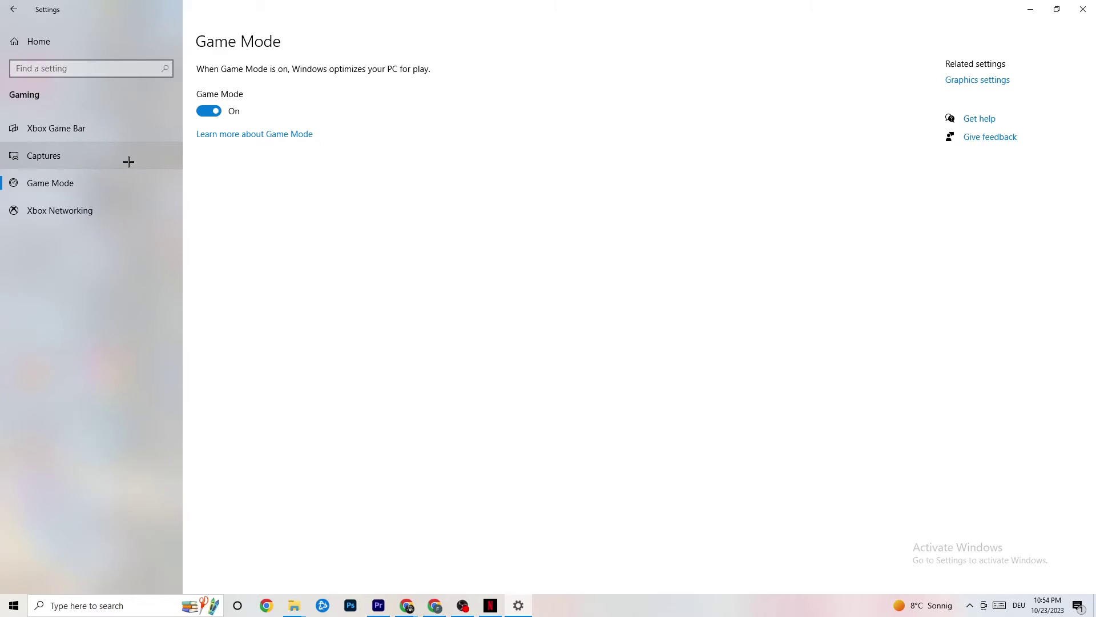
pyautogui.click(1083, 9)
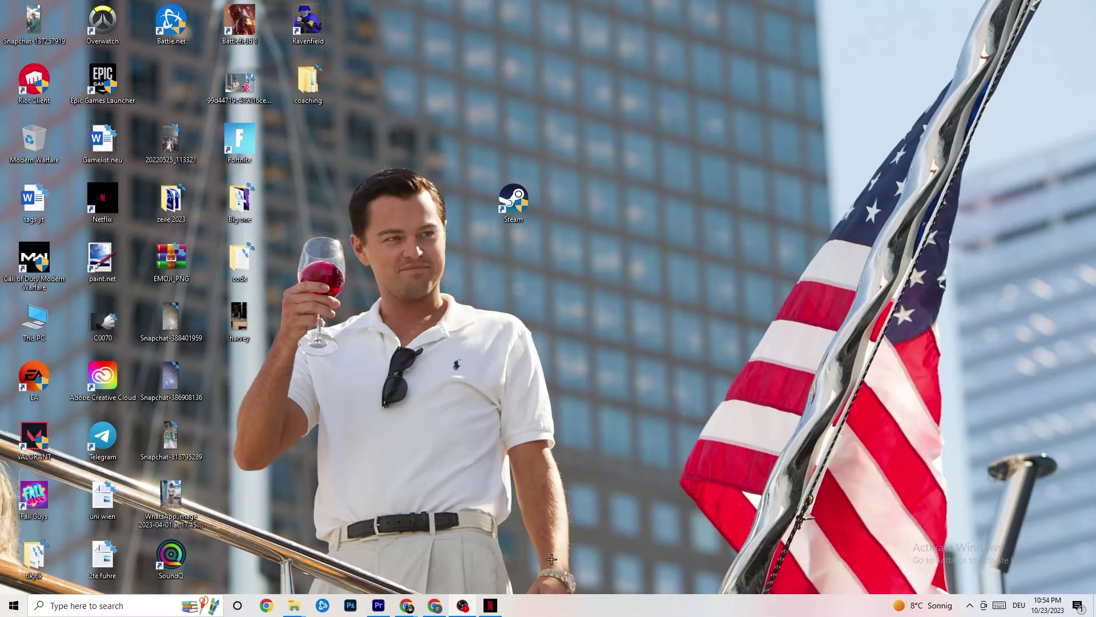
# - Open Task Manager and examine the running apps and background processes, including the actions available for the Netflix process
pyautogui.rightClick(560, 612)
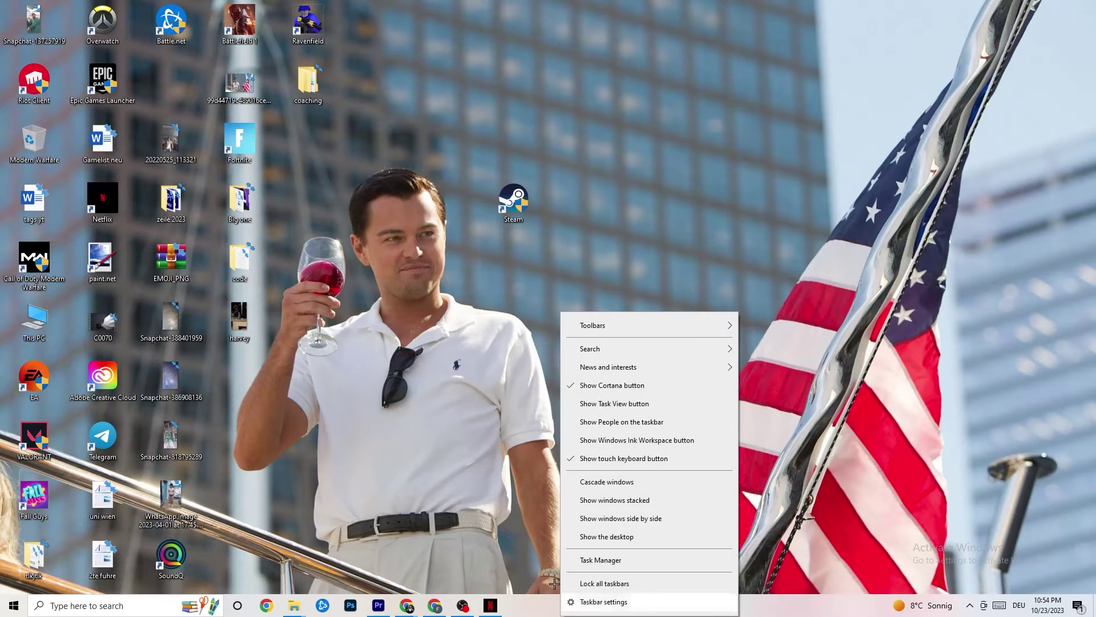
pyautogui.click(594, 560)
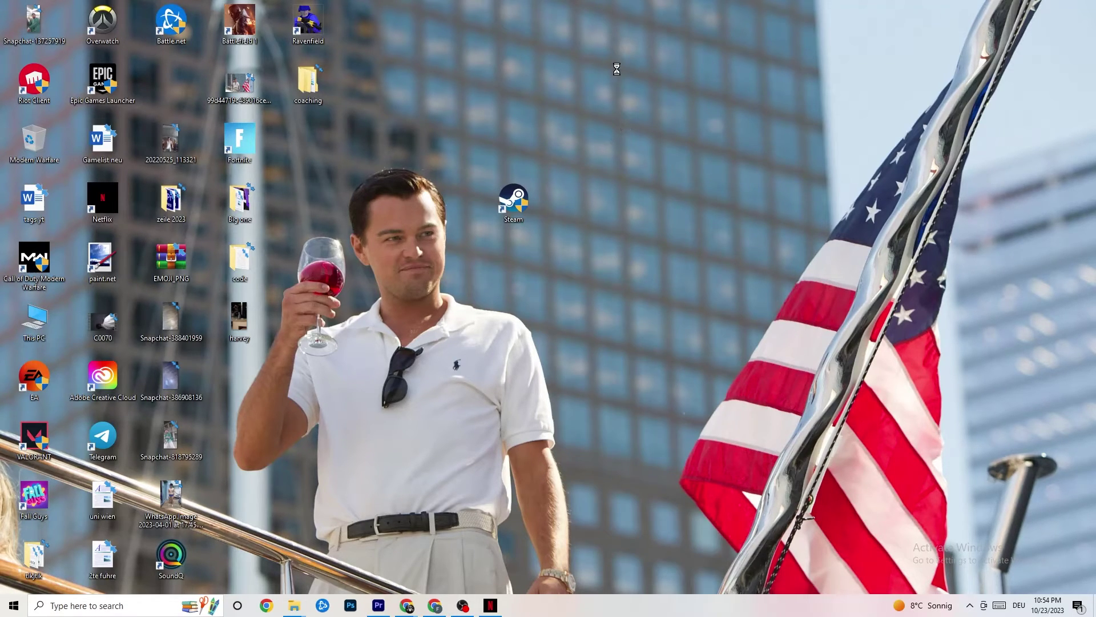
pyautogui.click(631, 32)
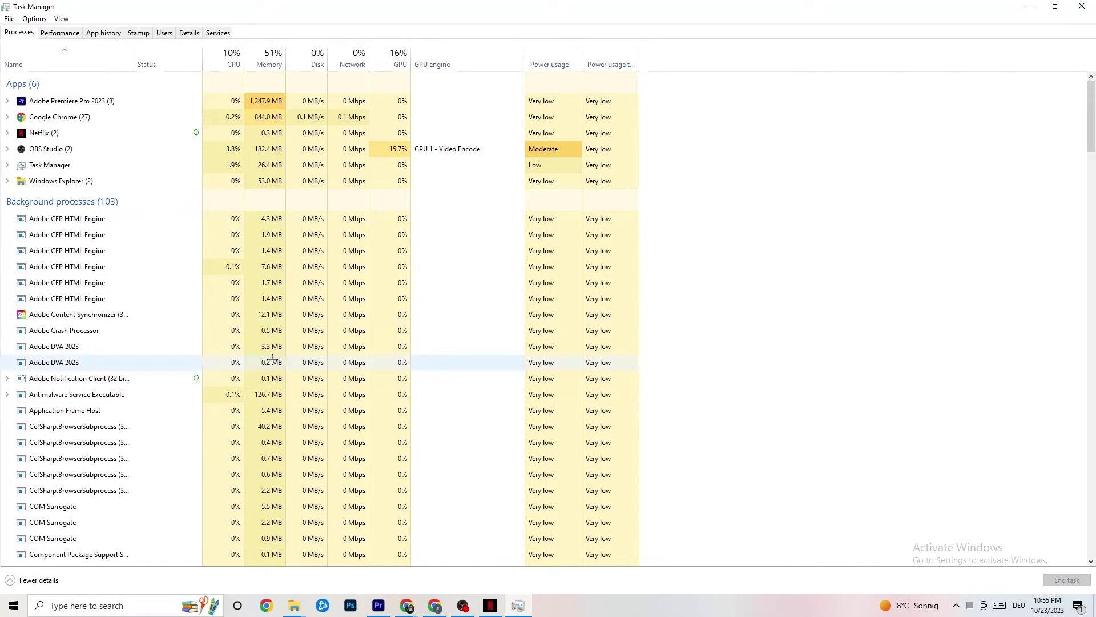
pyautogui.scroll(-7, 251, 361)
pyautogui.scroll(7, 212, 384)
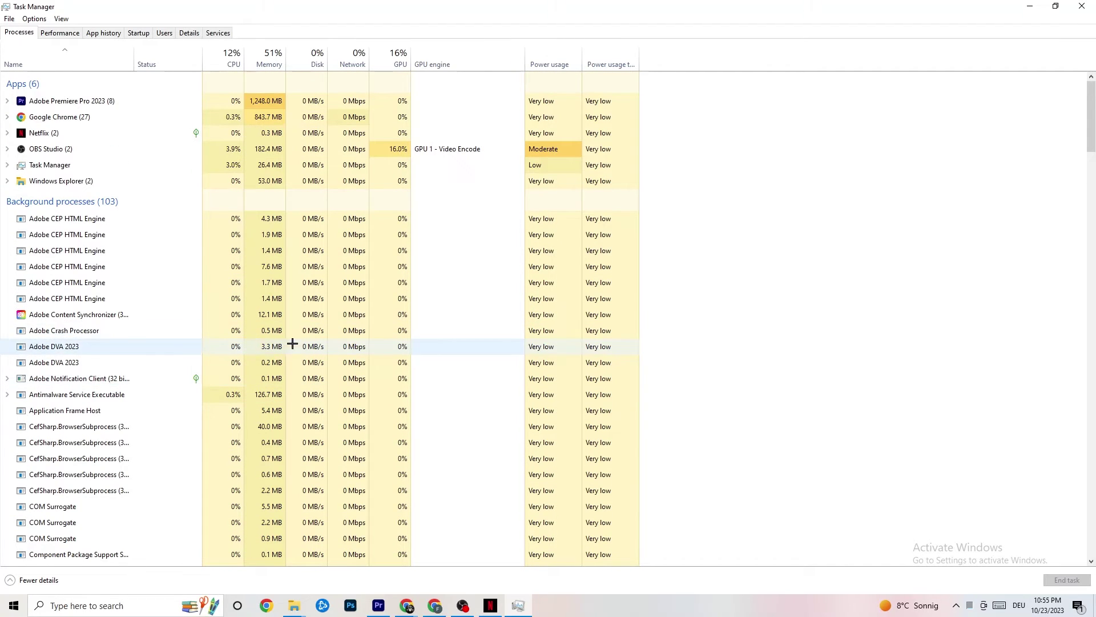
pyautogui.rightClick(71, 133)
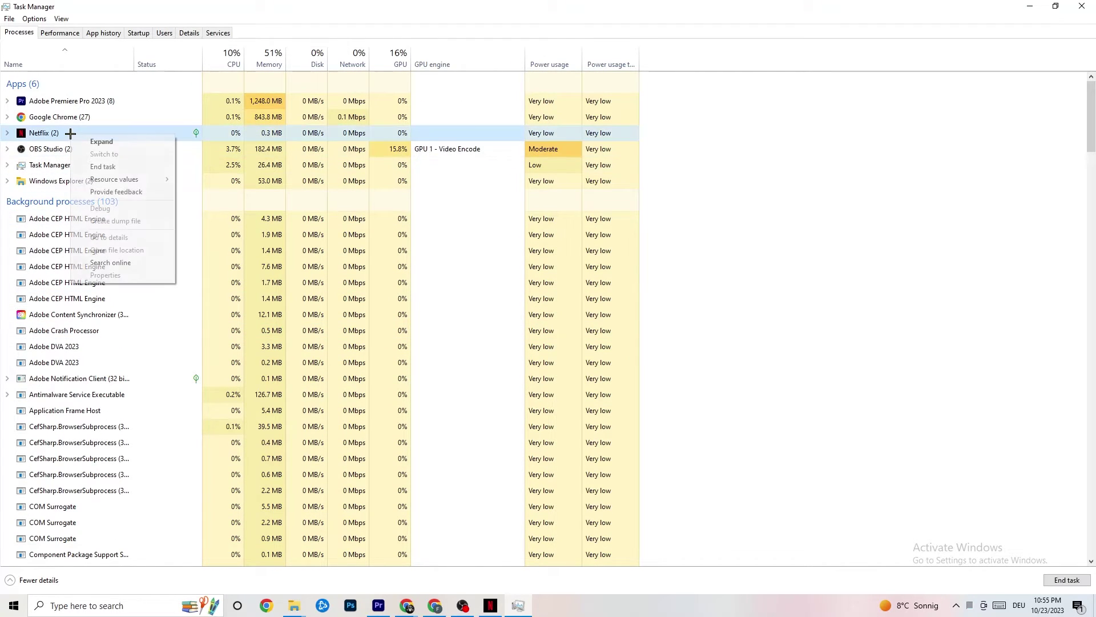
pyautogui.click(719, 350)
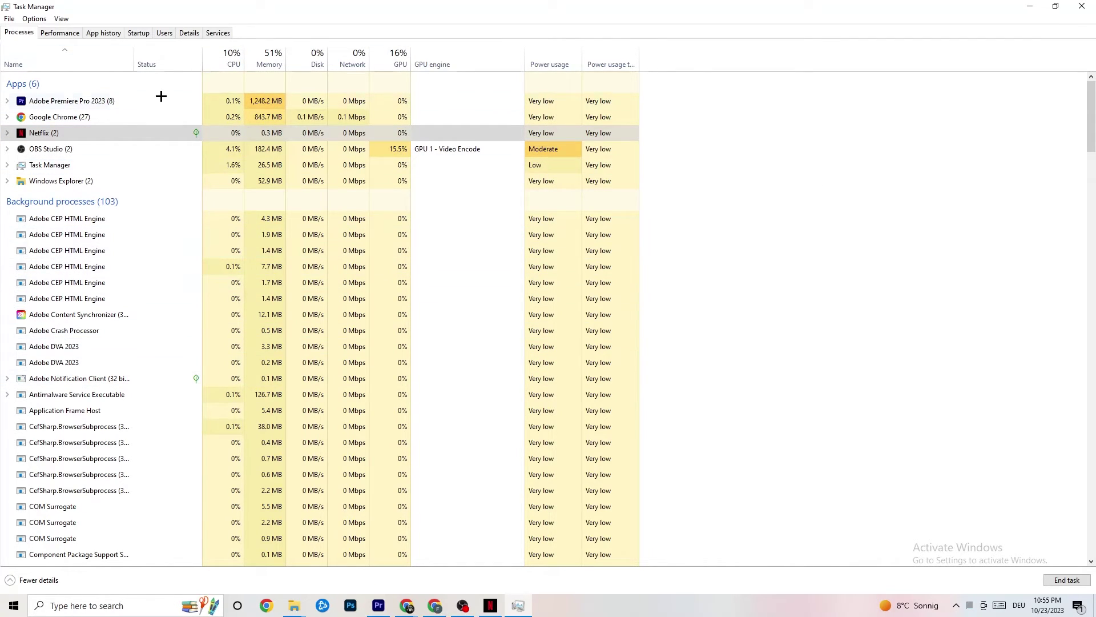
# - Review the priority options for the Adobe Premiere Pro process in Task Manager's detailed process list
pyautogui.click(188, 34)
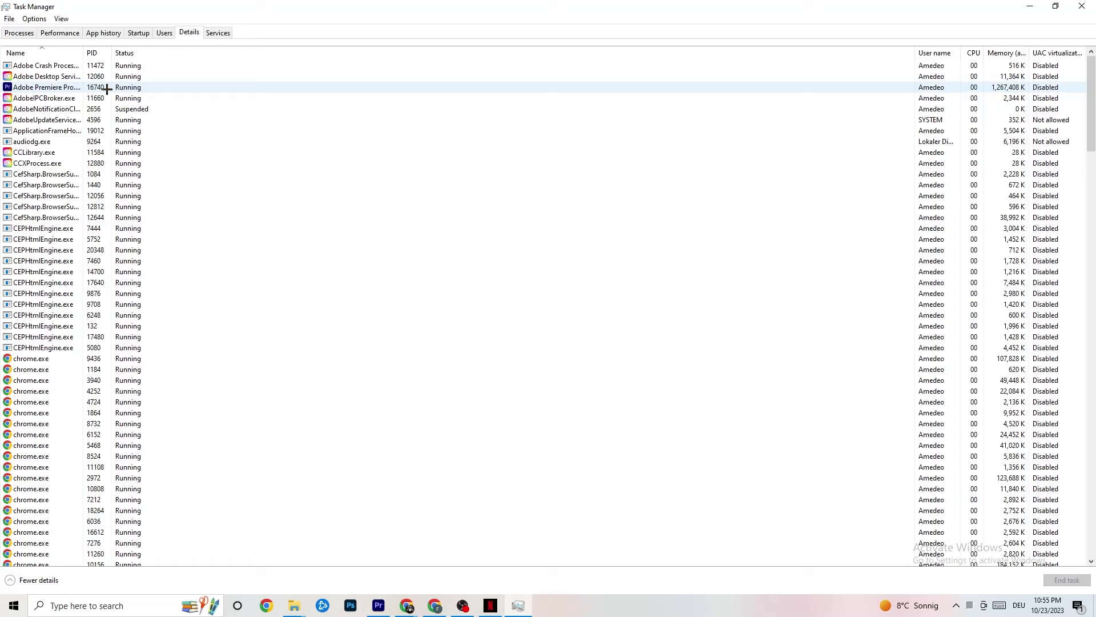
pyautogui.rightClick(107, 90)
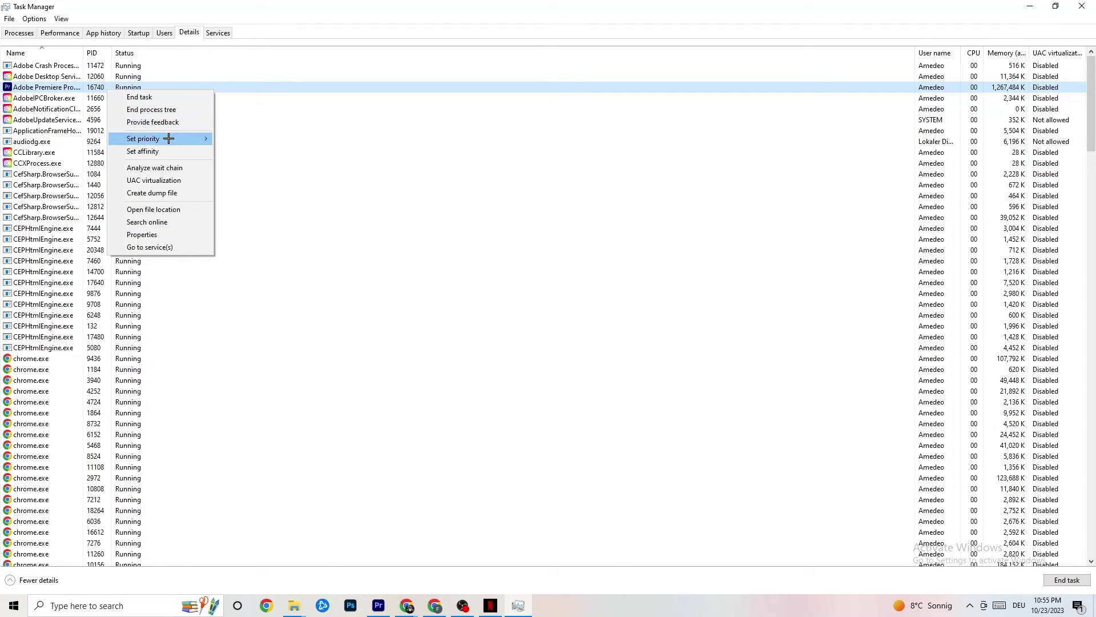
pyautogui.moveTo(169, 138)
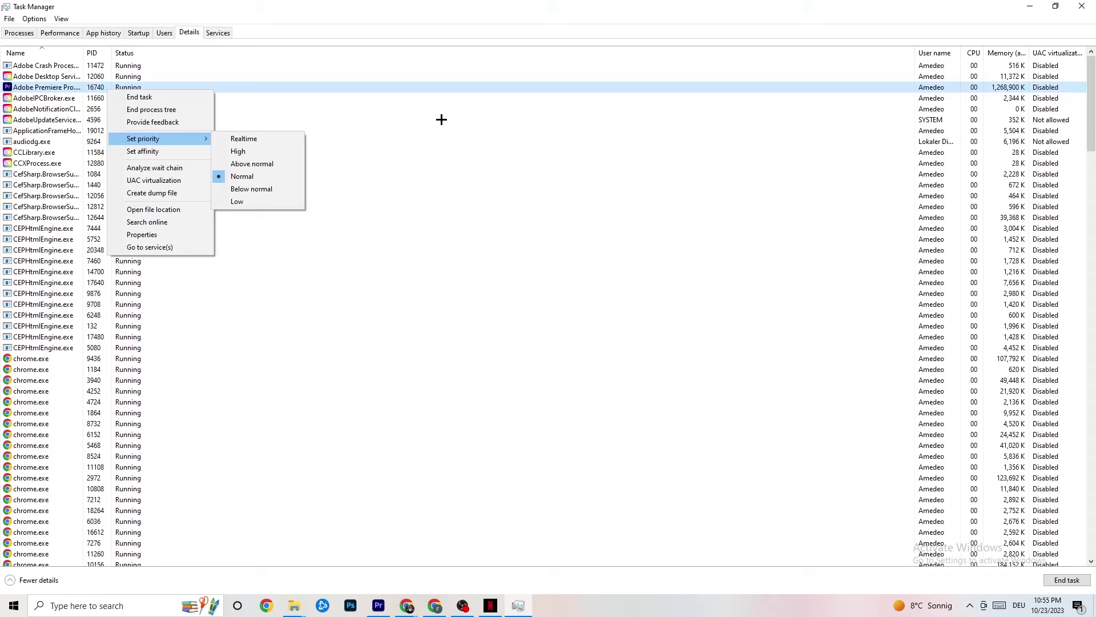
pyautogui.click(181, 138)
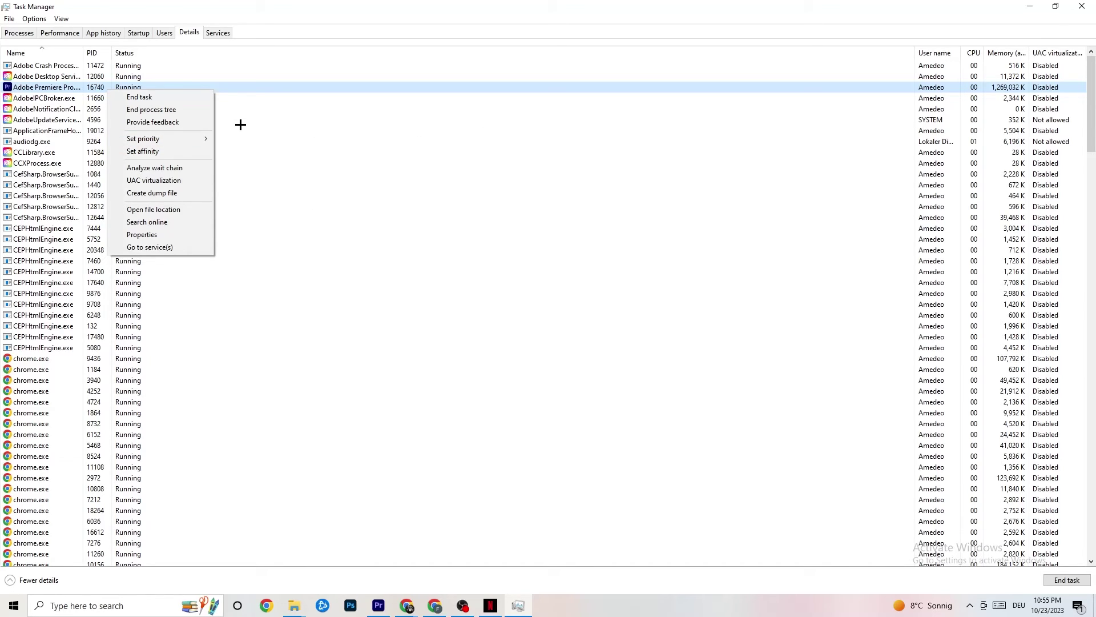
# - Examine the startup programs and the actions available for Google Drive and Pivot Software Support, and close Task Manager
pyautogui.click(138, 33)
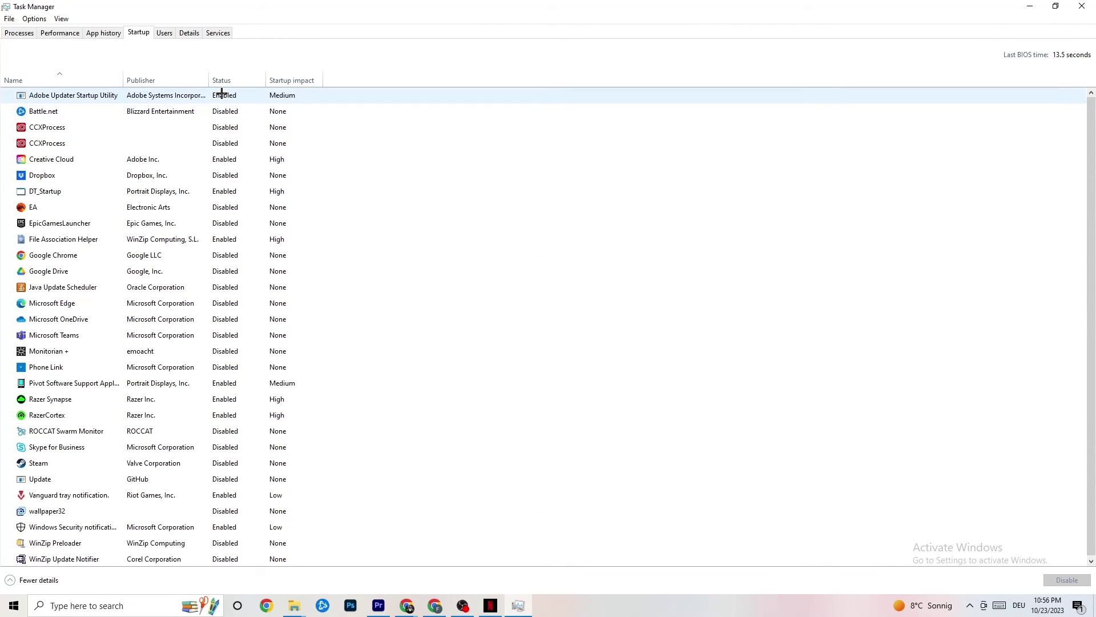
pyautogui.rightClick(158, 273)
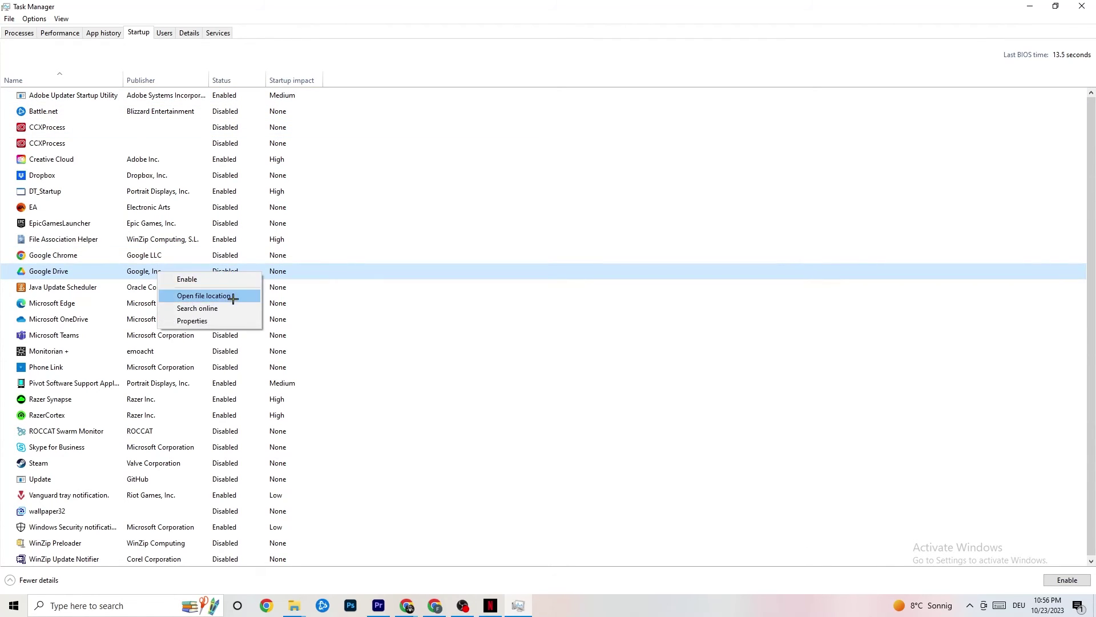
pyautogui.rightClick(218, 385)
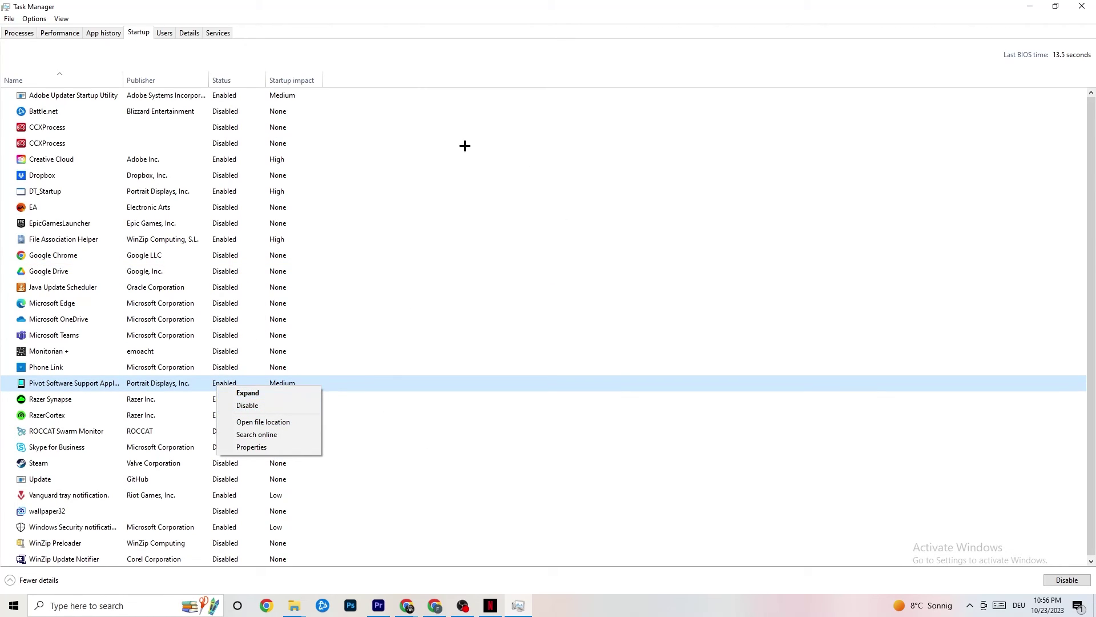
pyautogui.click(443, 17)
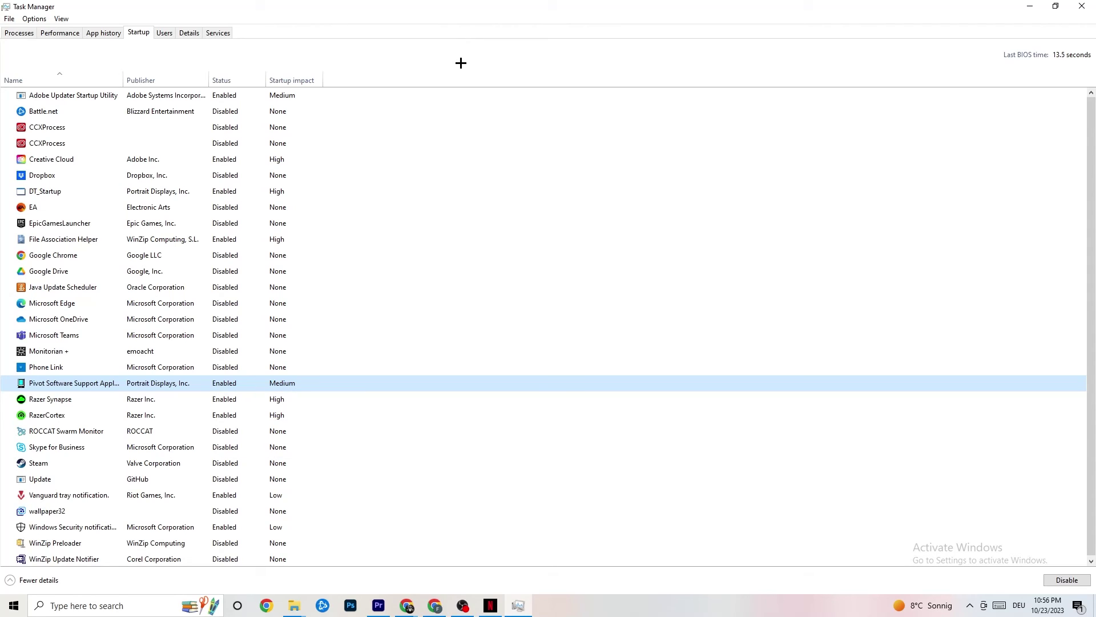
pyautogui.click(1082, 6)
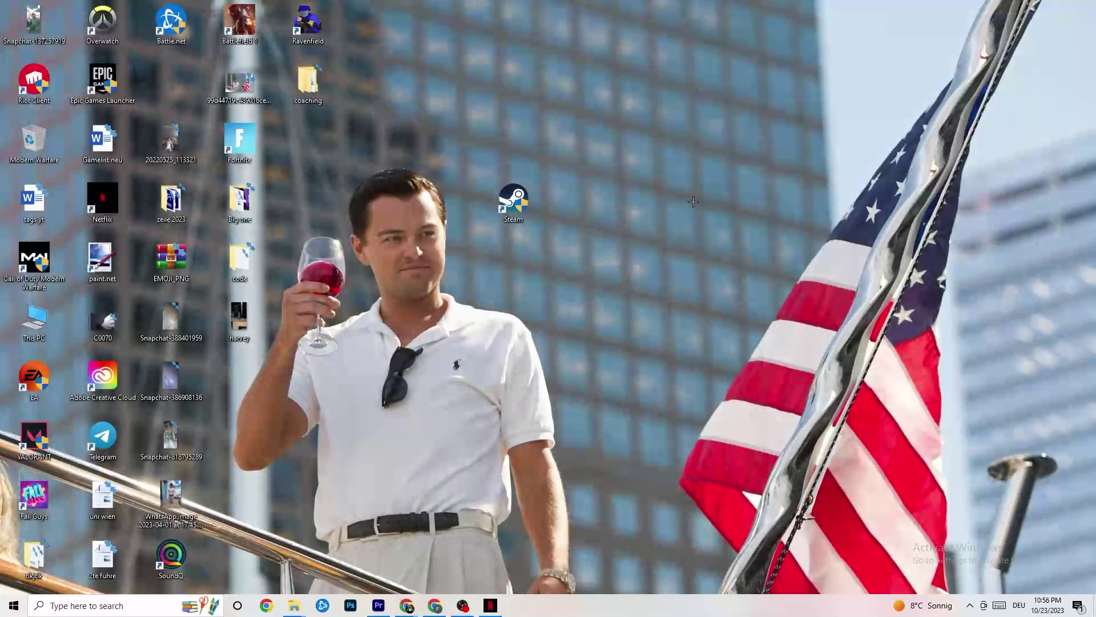